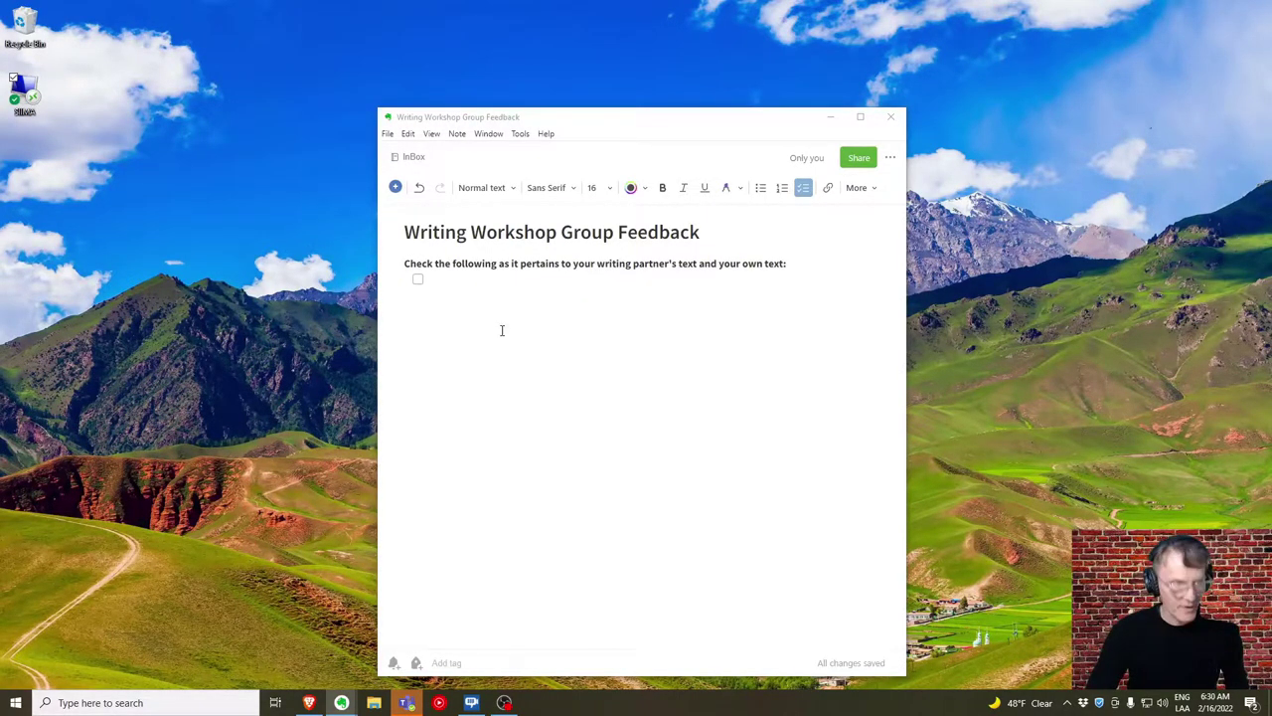
# - Enter "Remove all extraneous information from Word document." as the first checklist item and reposition the note window
pyautogui.click(463, 289)
pyautogui.press('BackSpace')
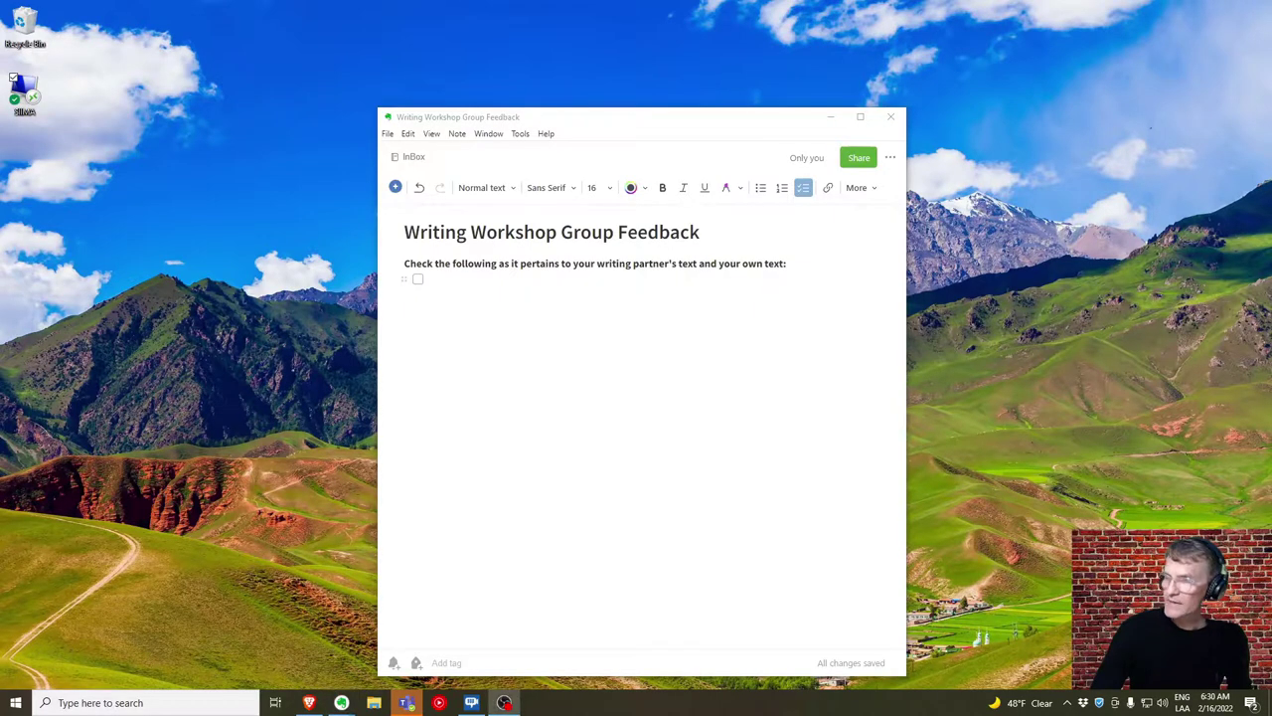
pyautogui.click(452, 280)
pyautogui.write('Remove all extraneous information from Word document.')
pyautogui.press('Return')
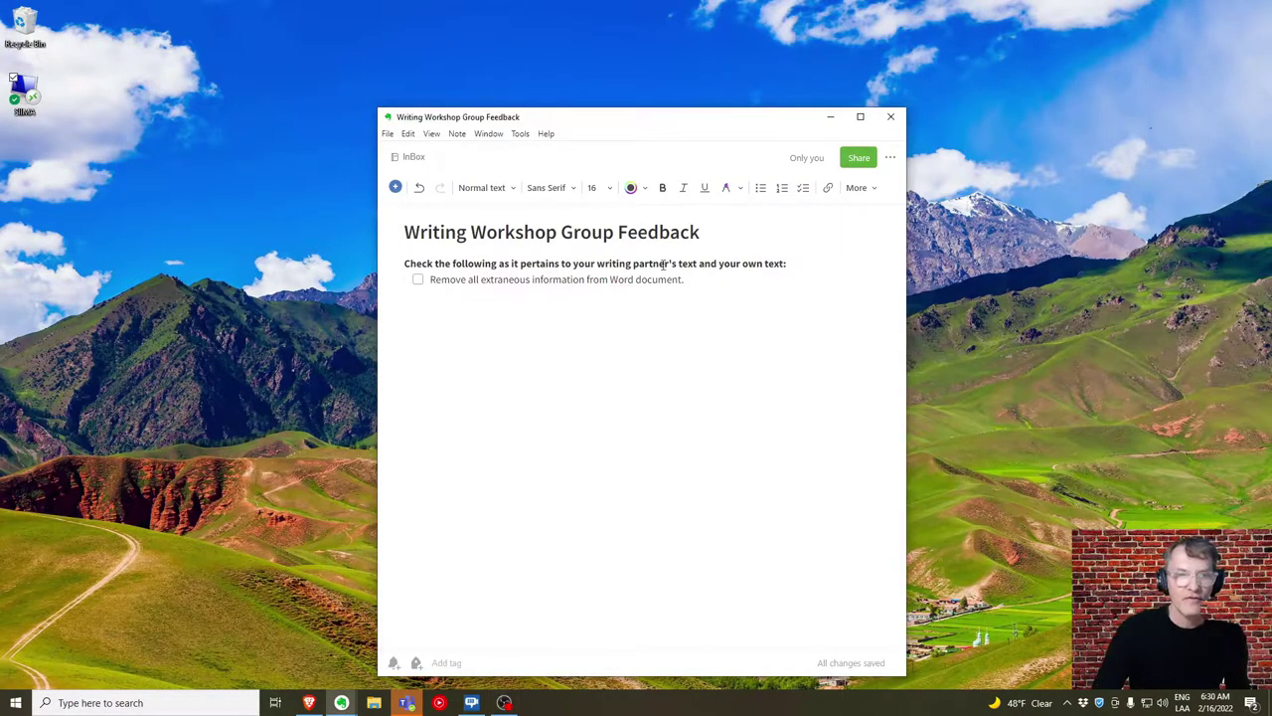
pyautogui.moveTo(593, 128); pyautogui.dragTo(560, 100)
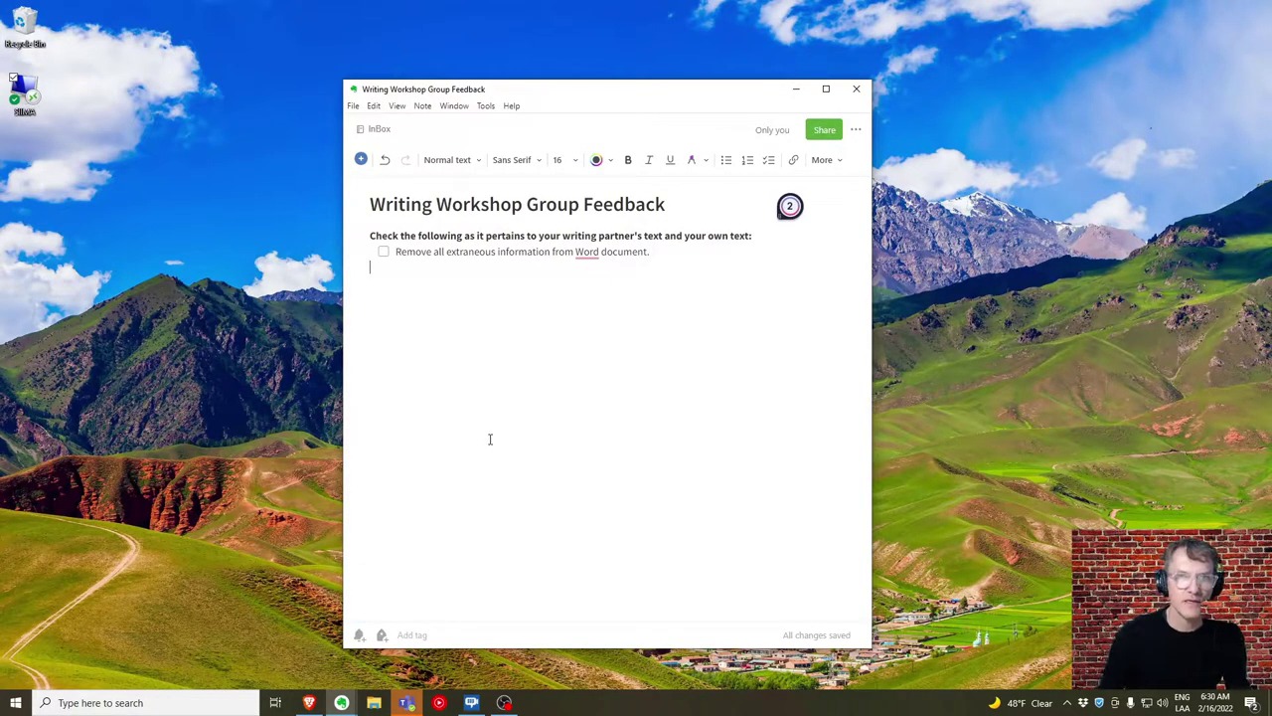
# - Add the checklist items "Include at least three references from peer-reviewed journal articles." and "Capitalization for level I headings"
pyautogui.click(676, 252)
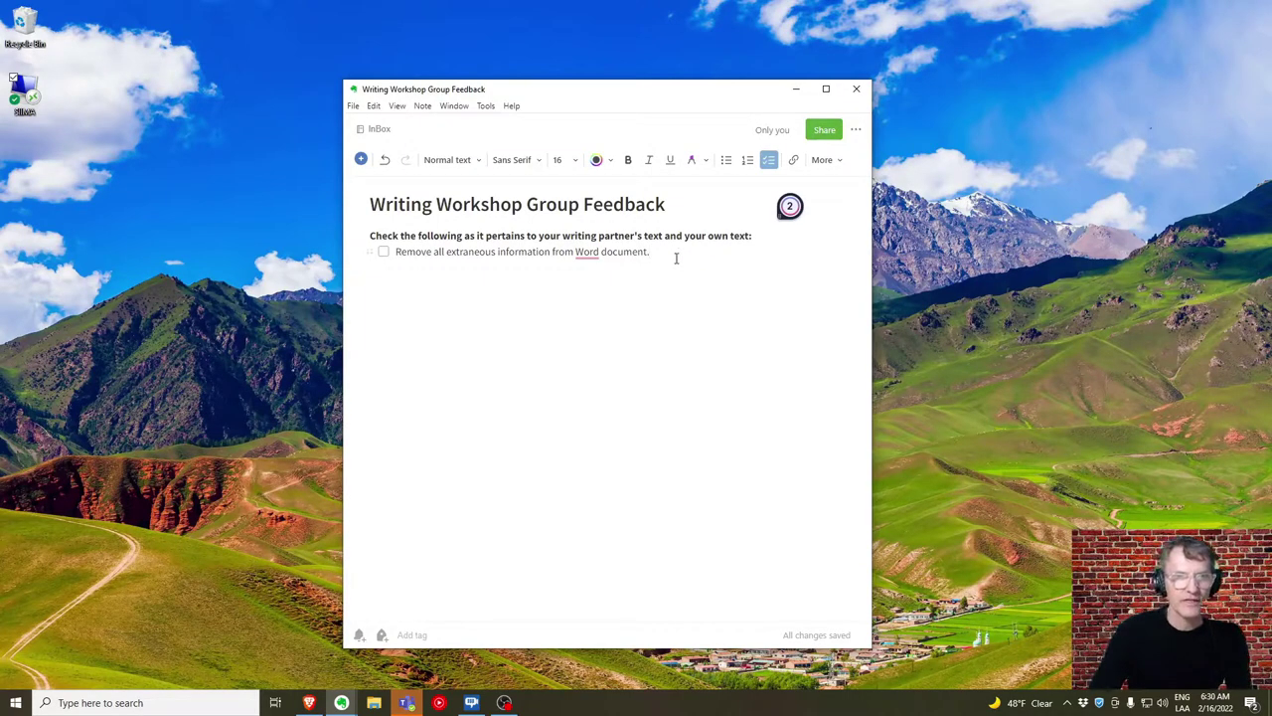
pyautogui.press('Return')
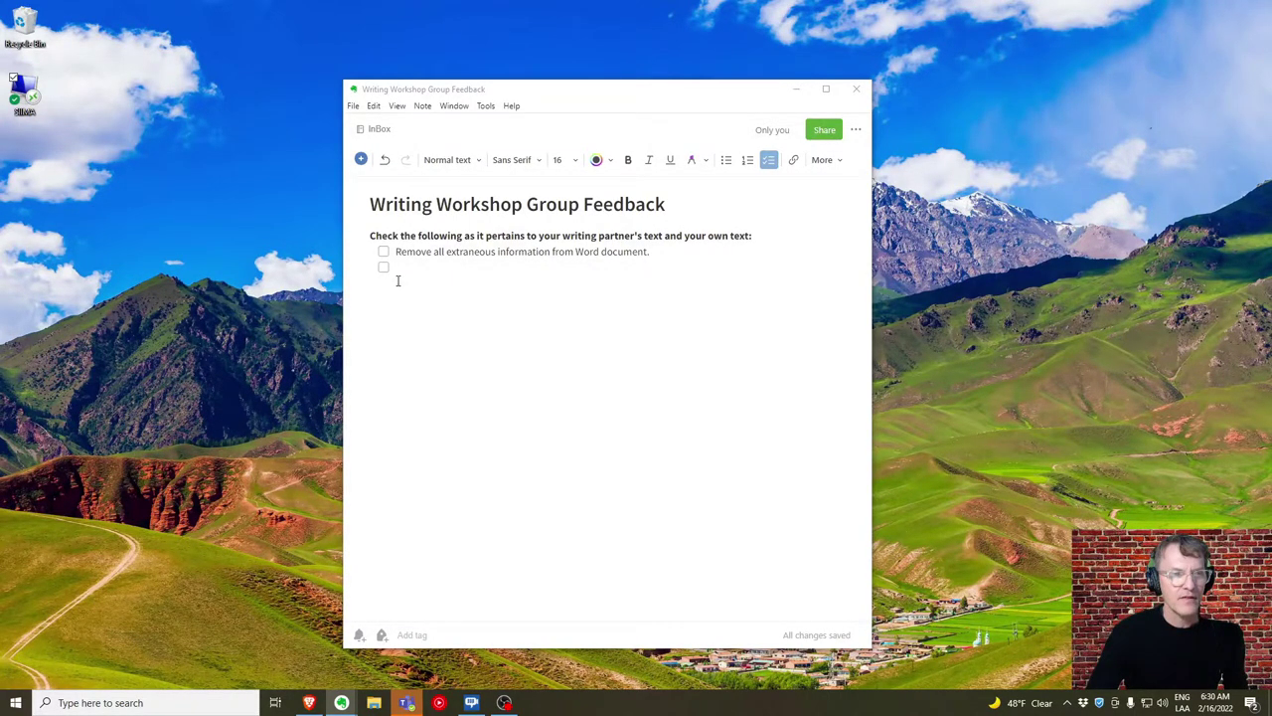
pyautogui.write('Include at least three references from peer-reviewed journal articles.')
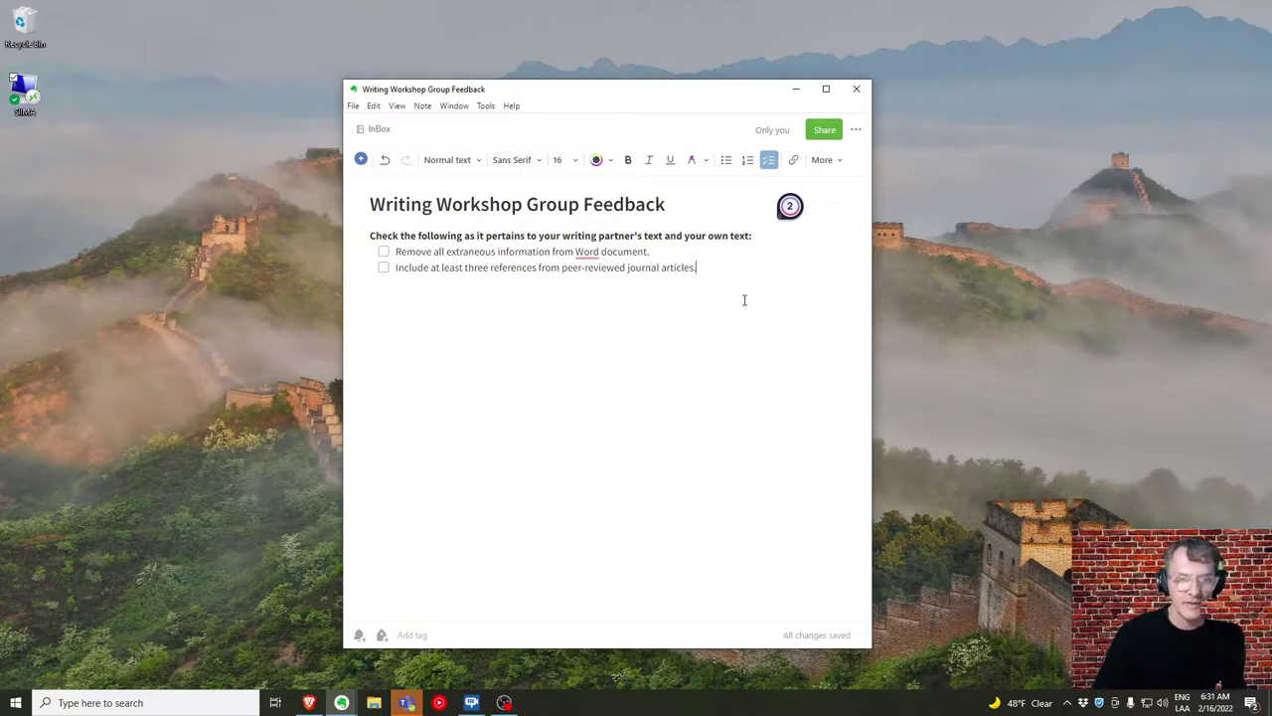
pyautogui.press('Return')
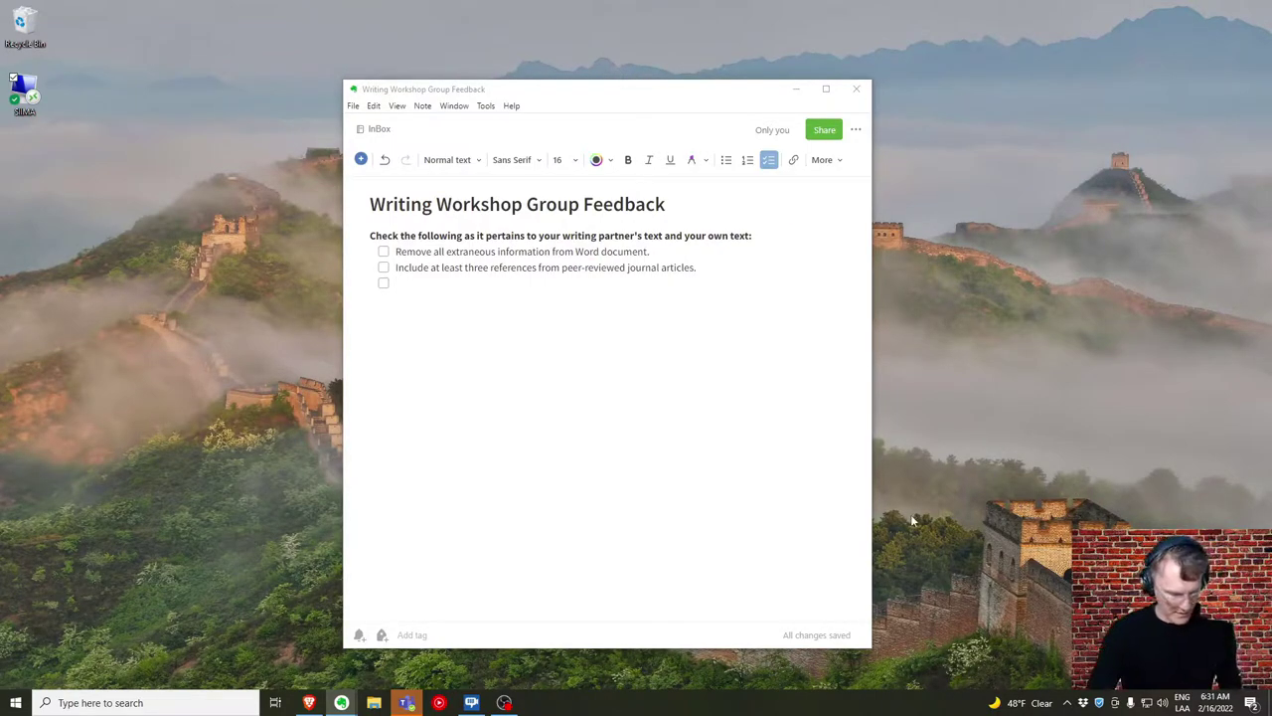
pyautogui.click(419, 301)
pyautogui.write('Capitalization for level I headings')
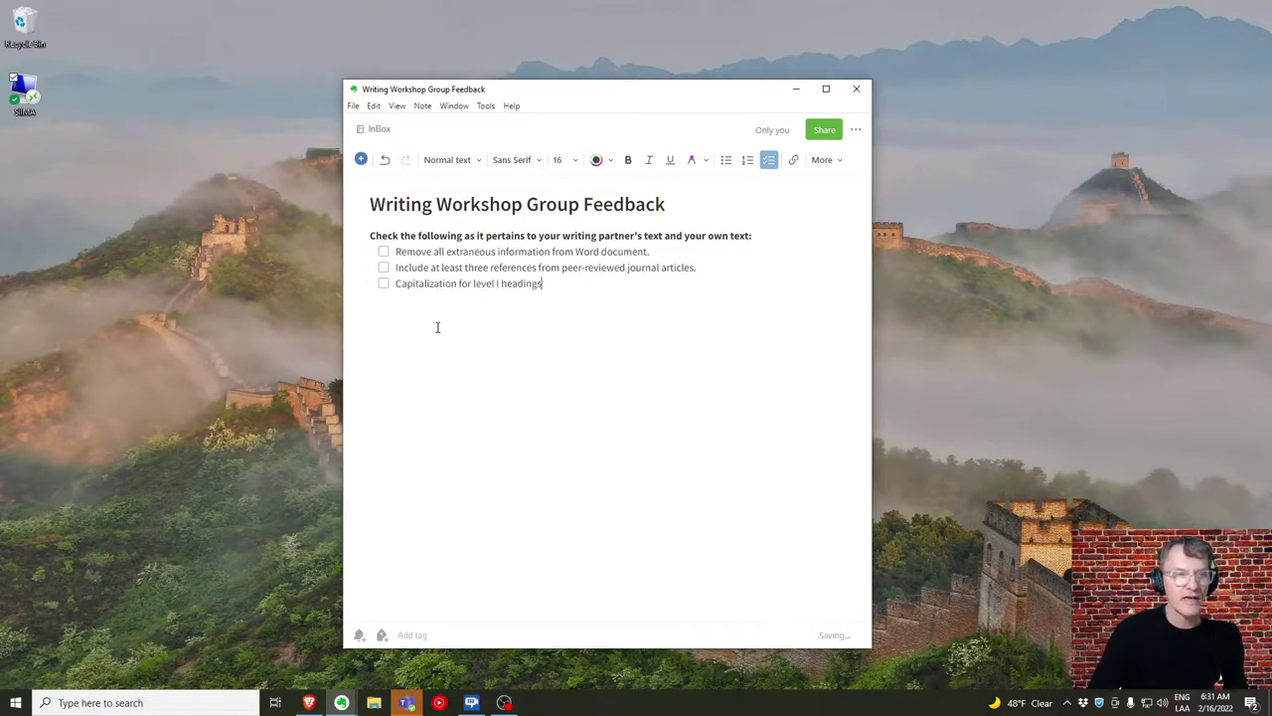
# - Add the checklist item "Title for the essay (6-12 words)" and start an empty item below it
pyautogui.press('Return')
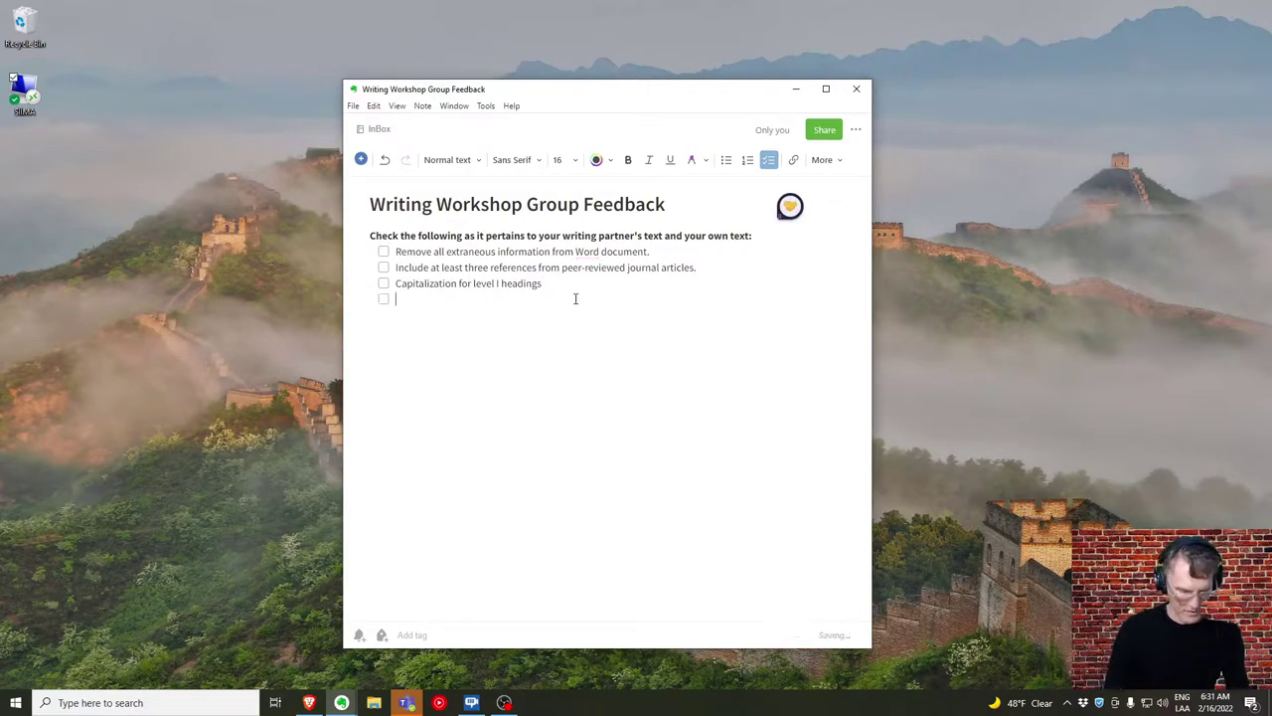
pyautogui.write('Title')
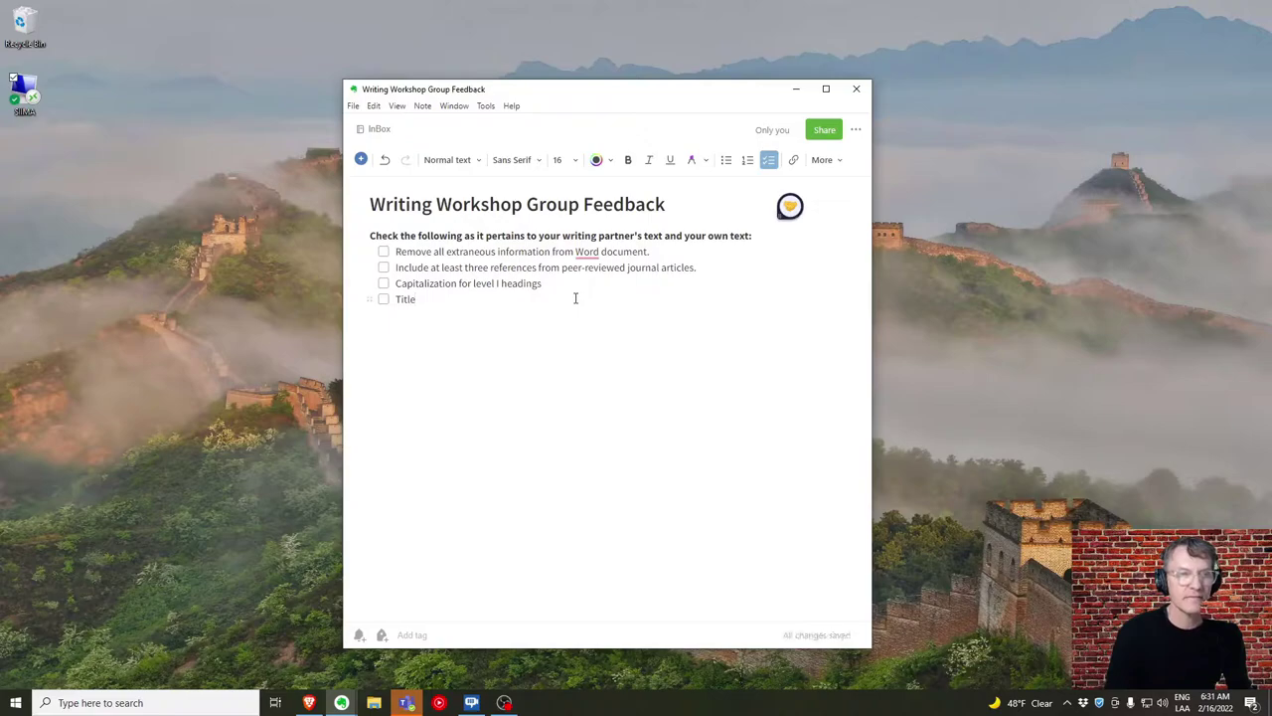
pyautogui.write(' for the essay ')
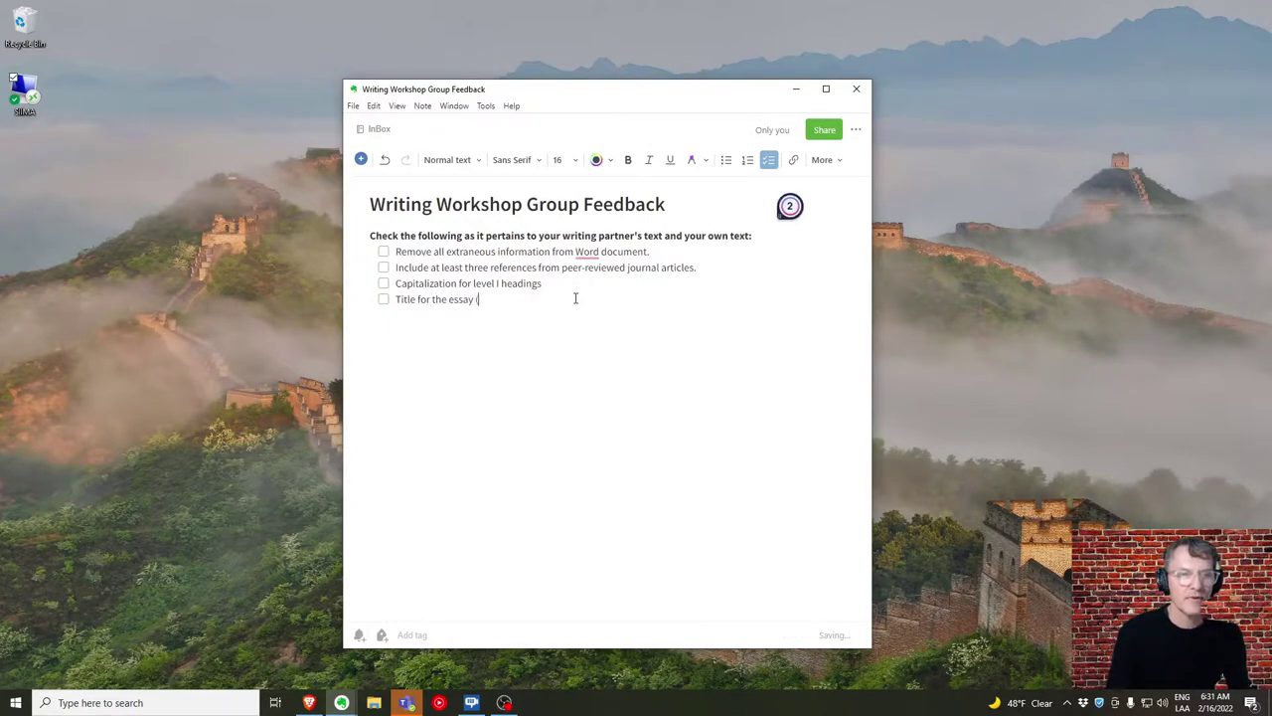
pyautogui.write('(6-12')
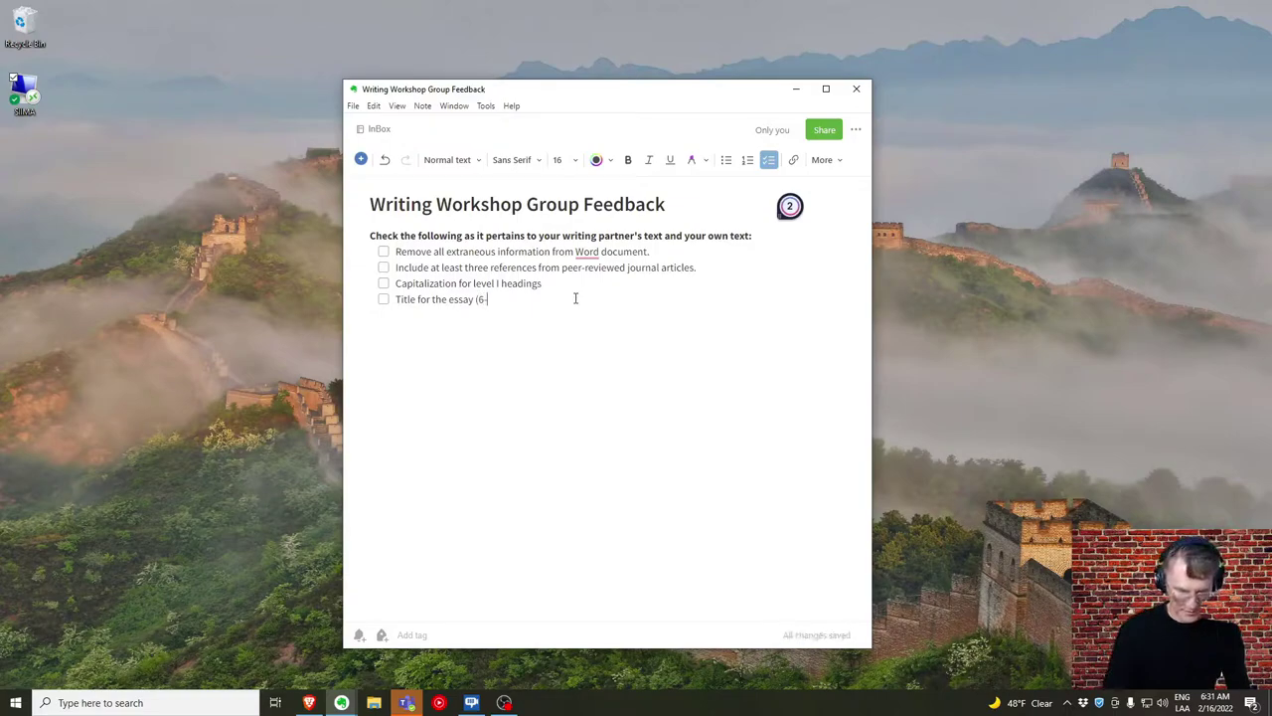
pyautogui.write('s)')
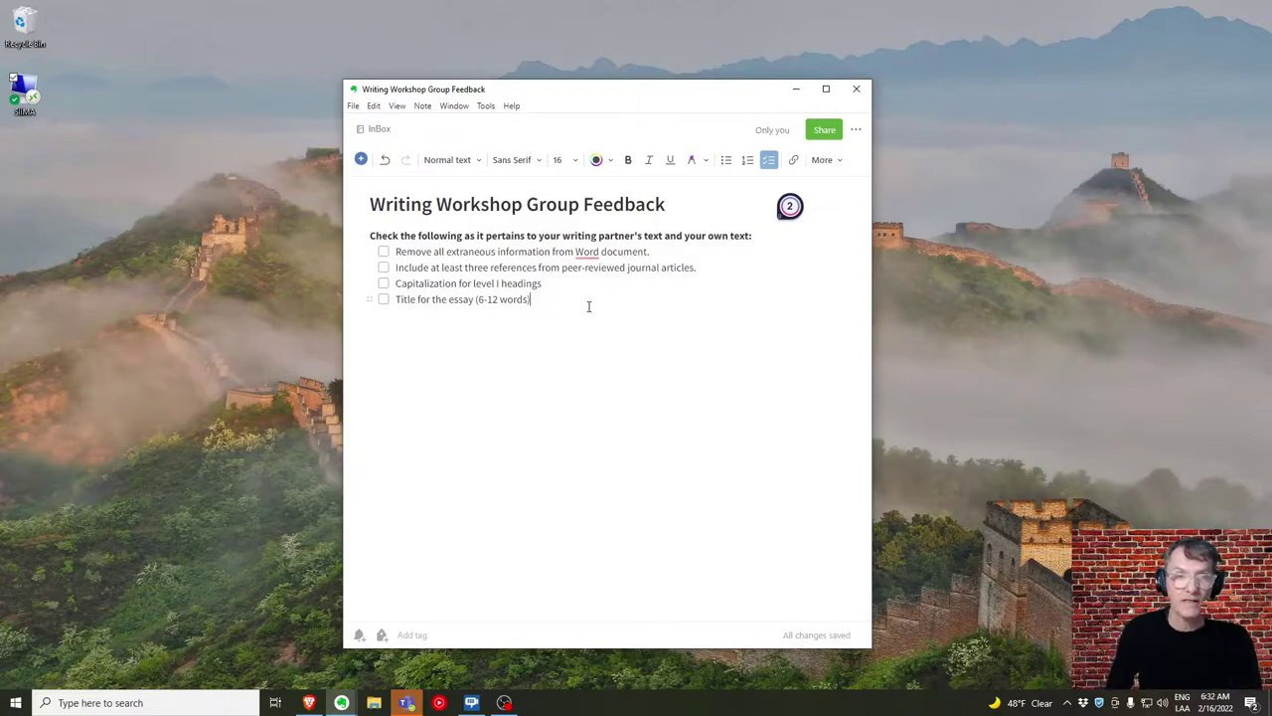
pyautogui.press('Return')
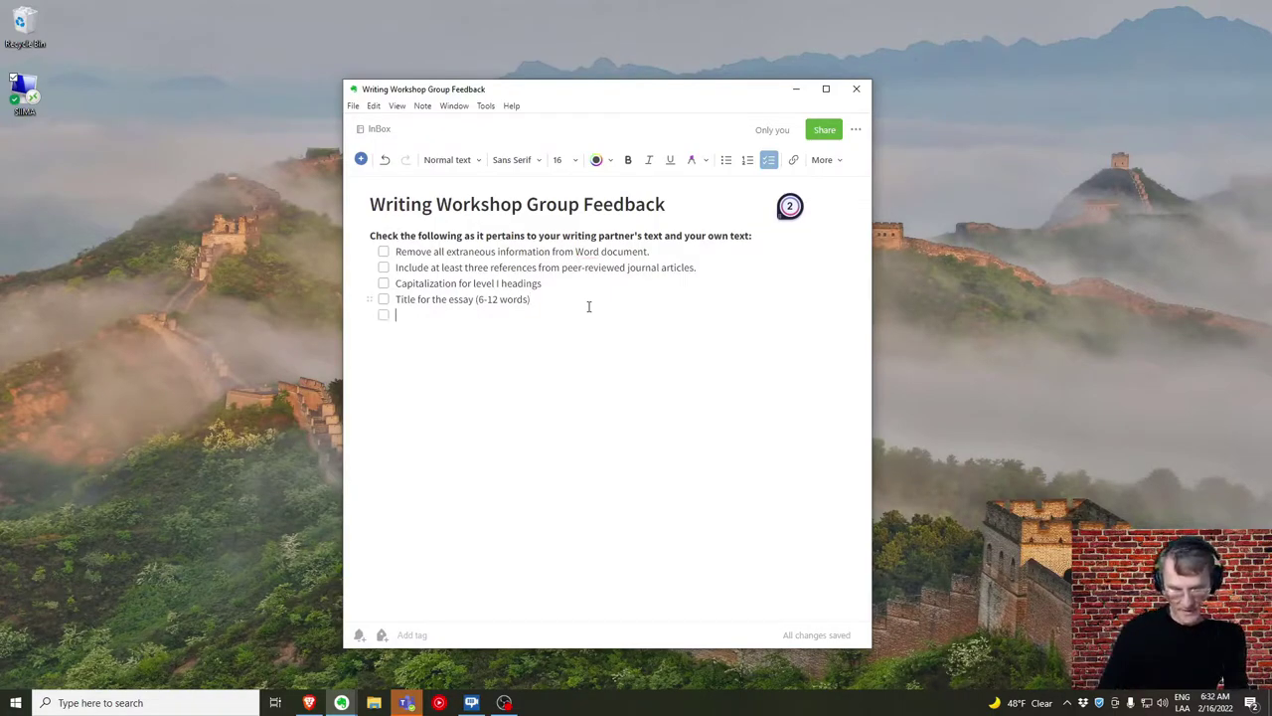
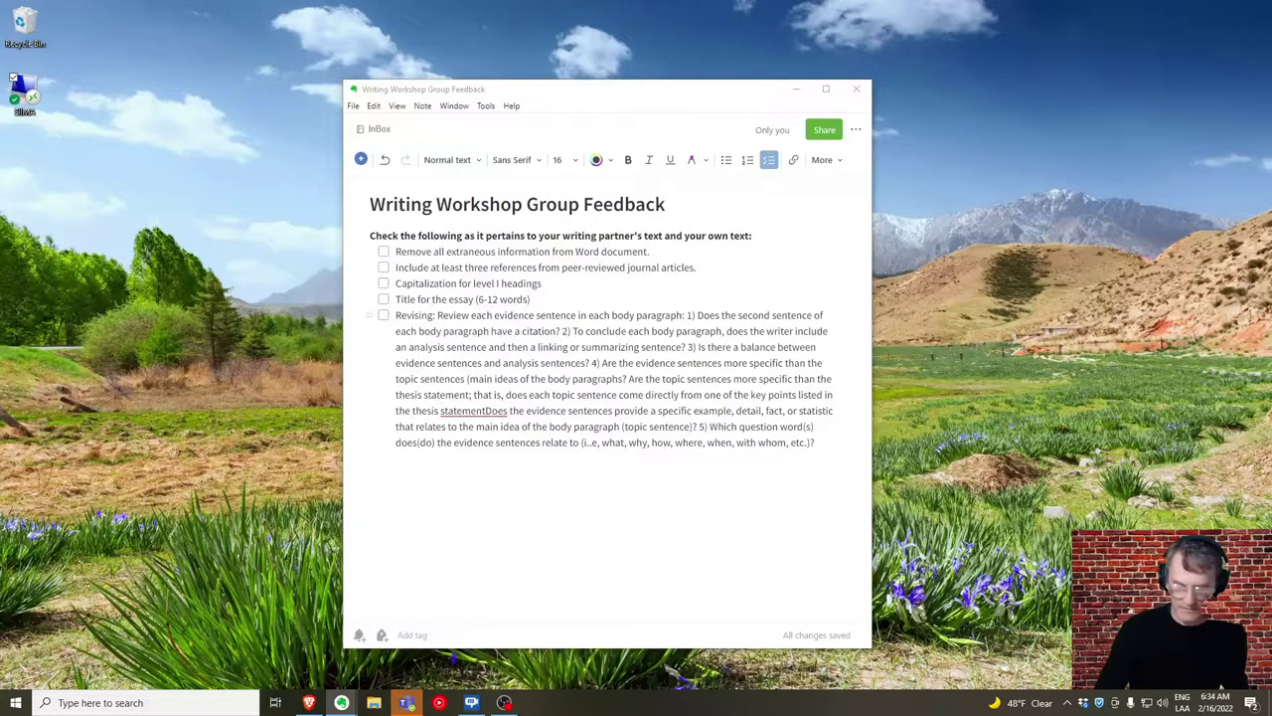
# - Add the checklist item "Paragraph indentation." after the Revising item
pyautogui.click(839, 444)
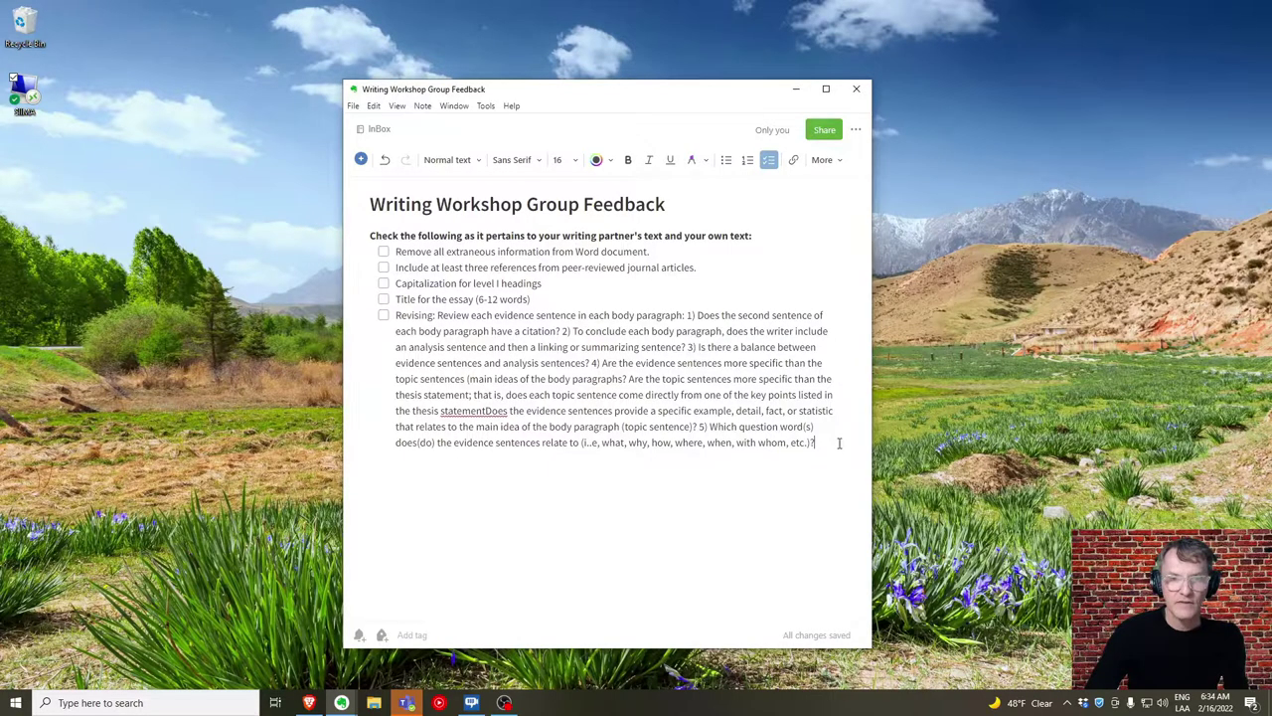
pyautogui.press('Return')
pyautogui.write('Paragraph indentation.')
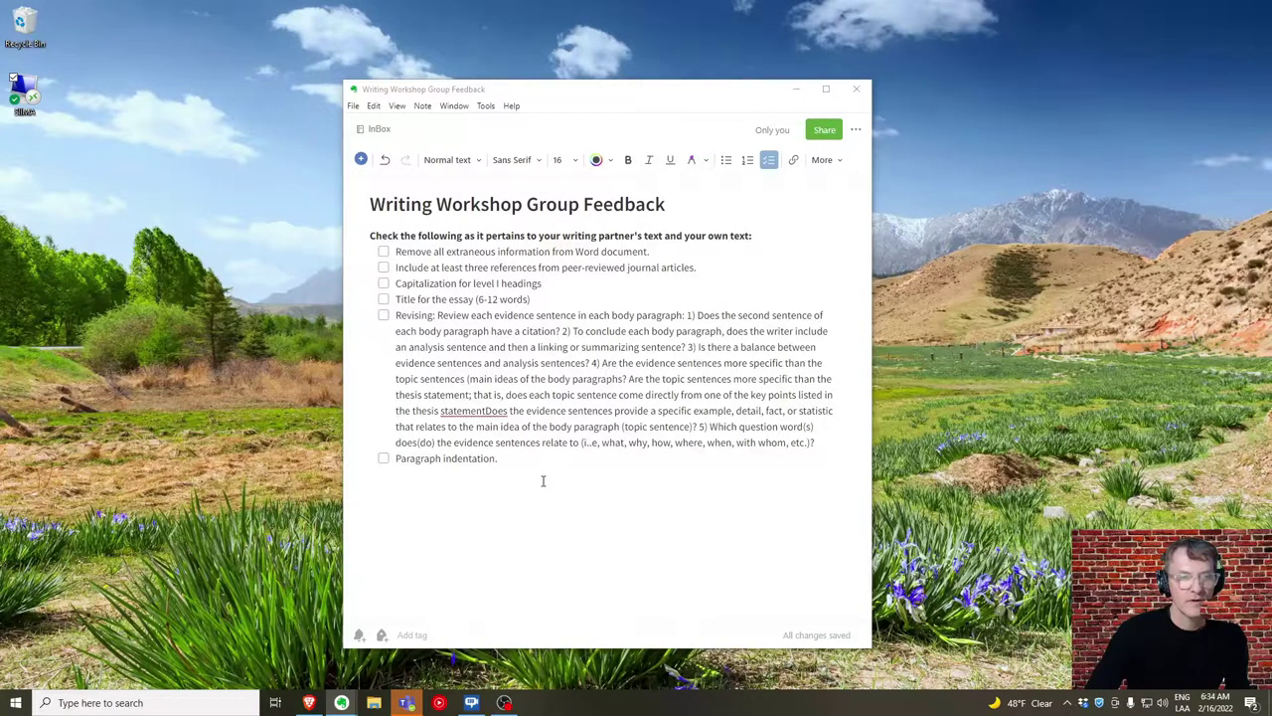
# - Add the item "Begin introduction paragraph with a hook: essential question, famous quote, or fact or statistic (with a citation and reference)."
pyautogui.press('Return')
pyautogui.write('Begin introduction paragraph with a hook: essential question, famous quote, or fact or statistic (with a citation).')
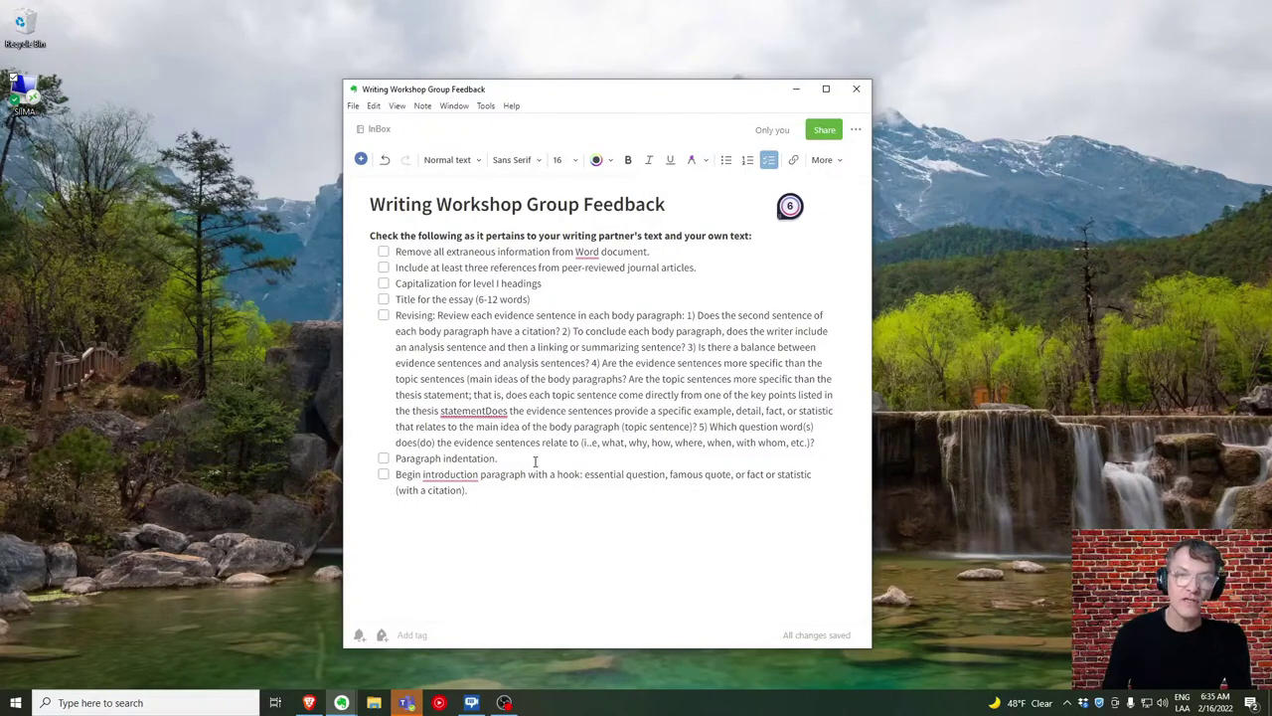
pyautogui.click(460, 490)
pyautogui.write('and re')
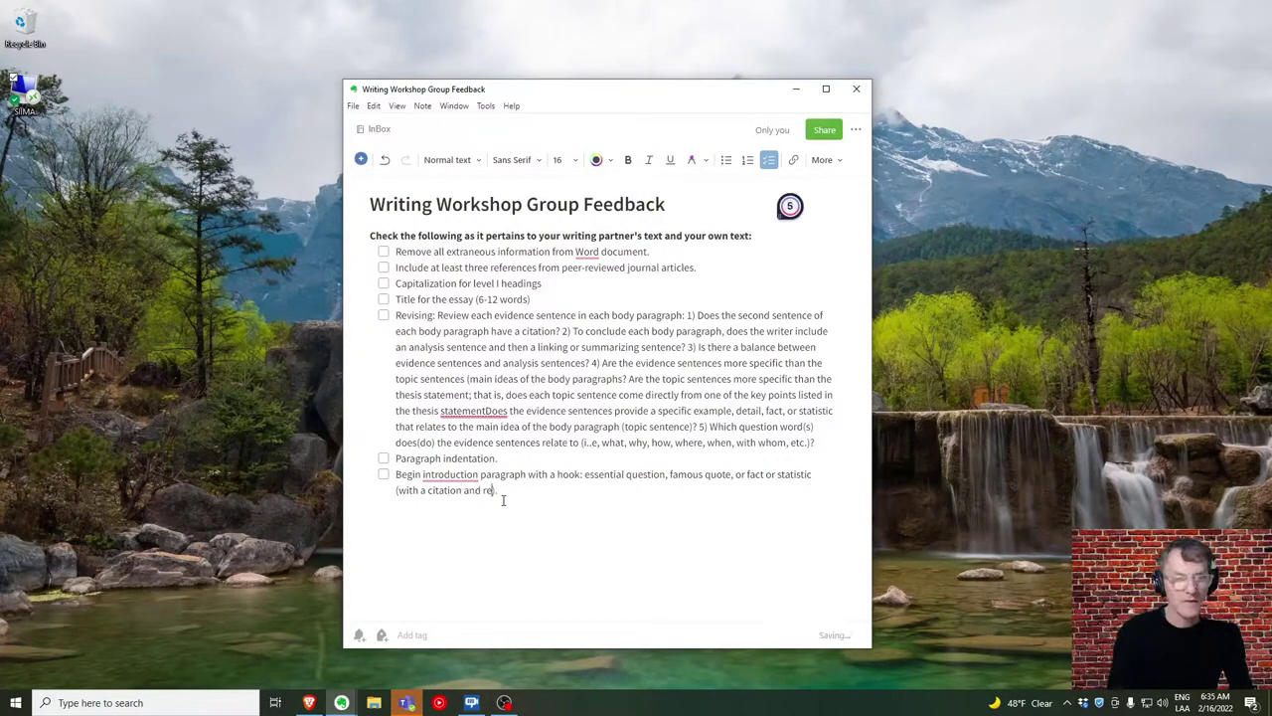
pyautogui.write('ference')
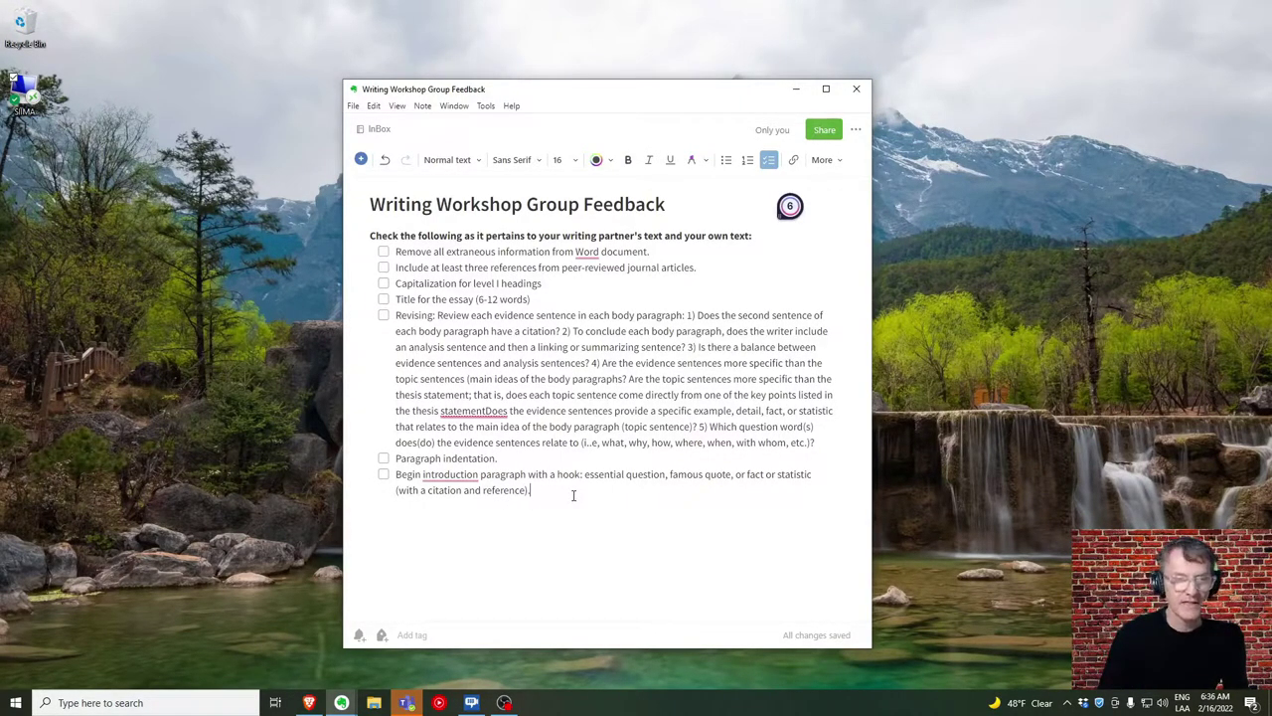
# - Add the checklist item "Make sure each paragraph has five to eight sentences."
pyautogui.press('Return')
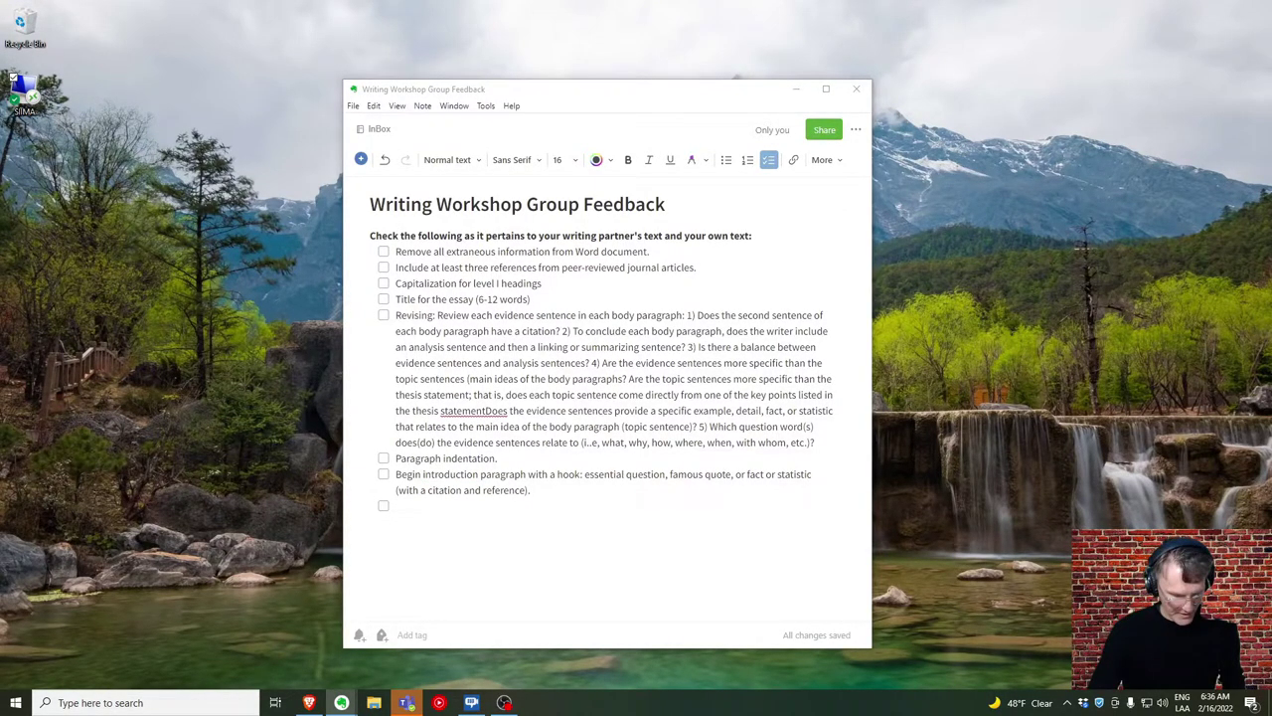
pyautogui.click(427, 502)
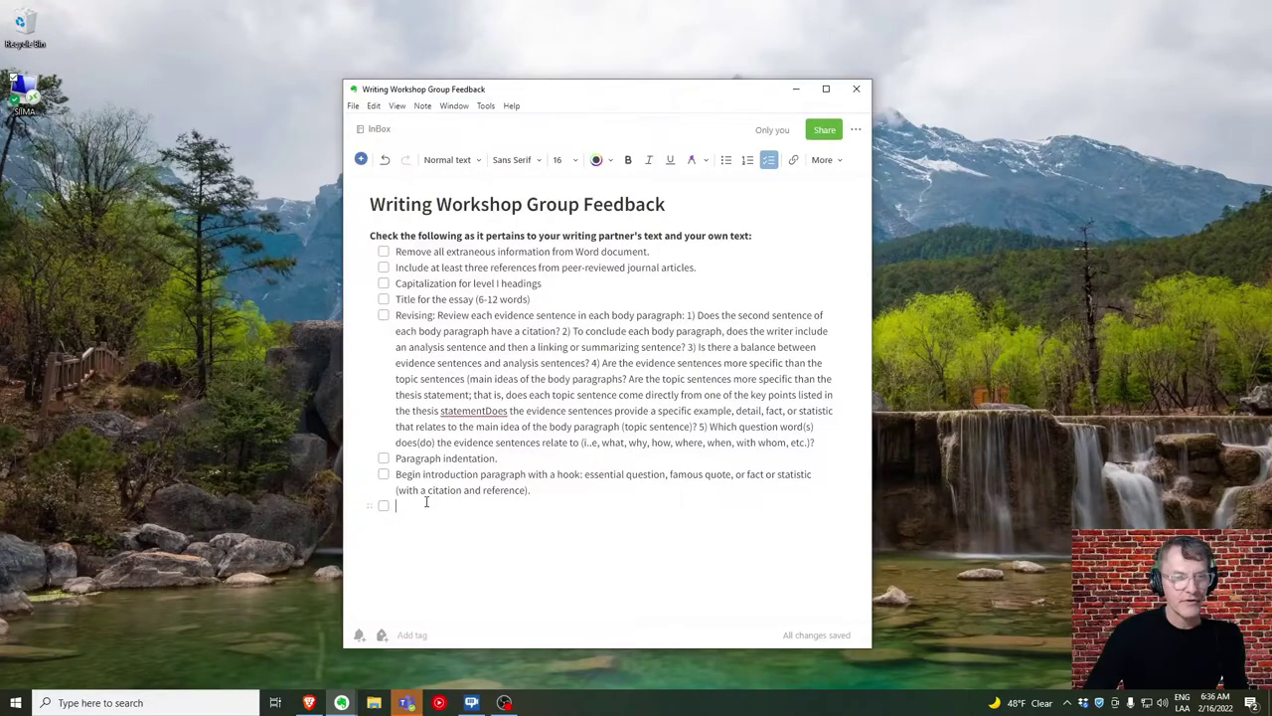
pyautogui.write('ake sure each paragraph has five to eight sentences.')
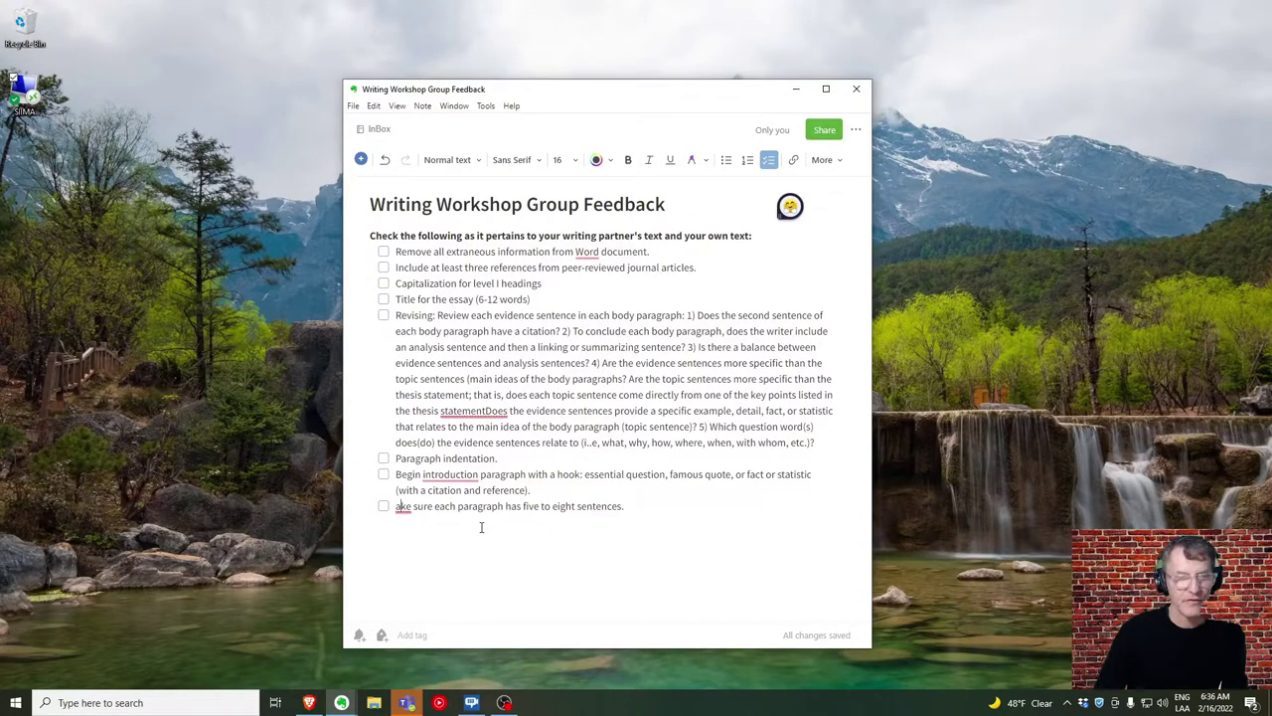
pyautogui.press('Home')
pyautogui.write('M')
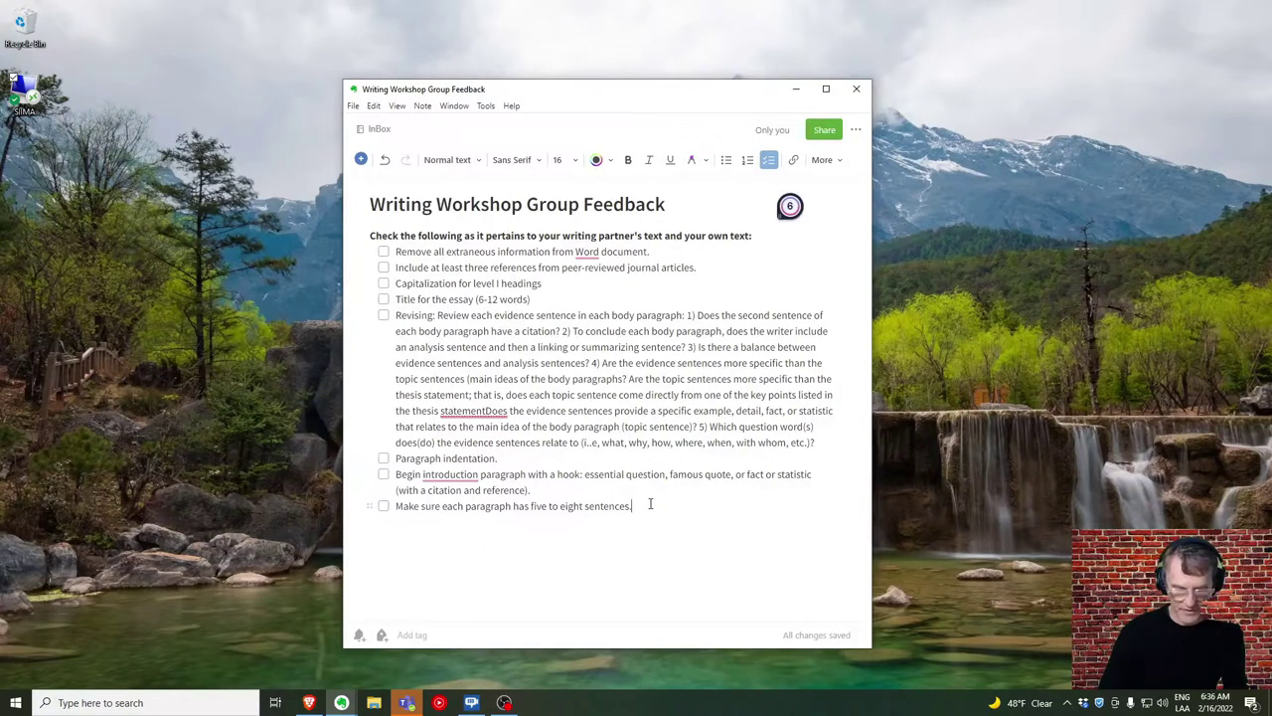
# - Add an item checking that the problem's context is clearly and explicitly stated from the second to second-to-the-last sentence in the introduction paragraph
pyautogui.press('Return')
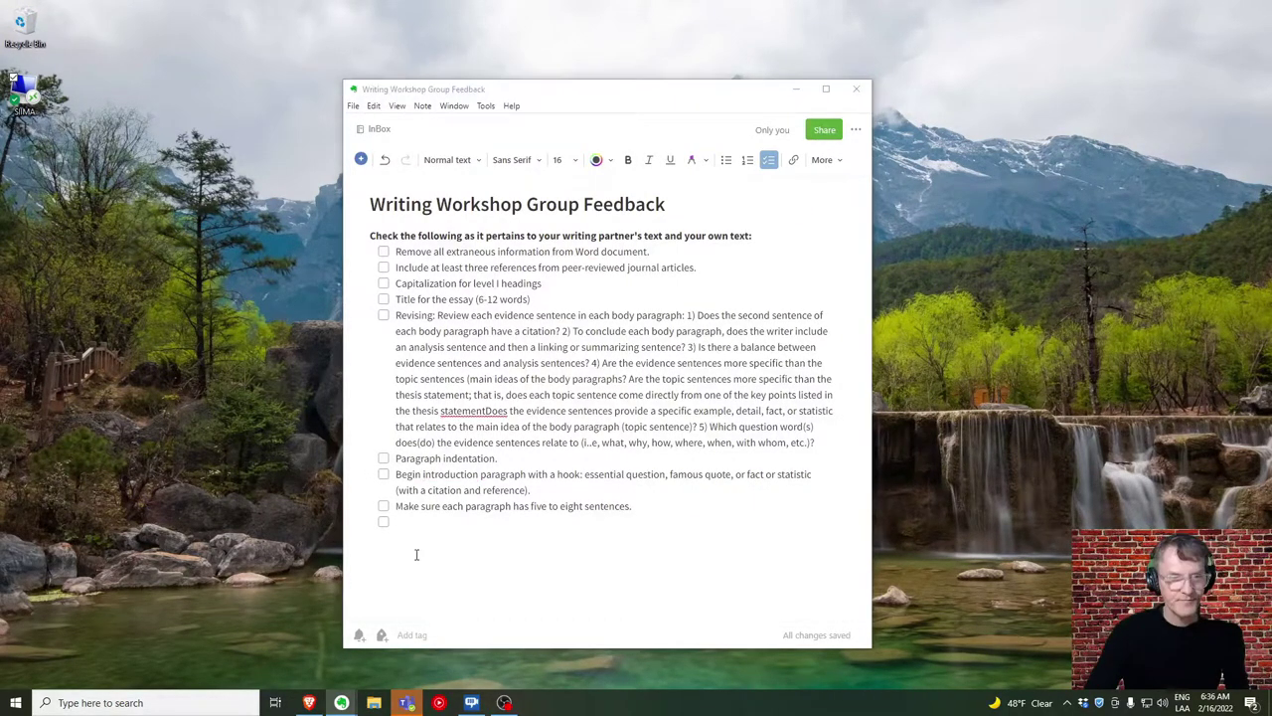
pyautogui.click(448, 608)
pyautogui.write('Check to see if the context of the problem (what, why, how, when, etc.) is clearly and explicitly stated from the second to second-to-the-last sentence in the introduction paragraph.')
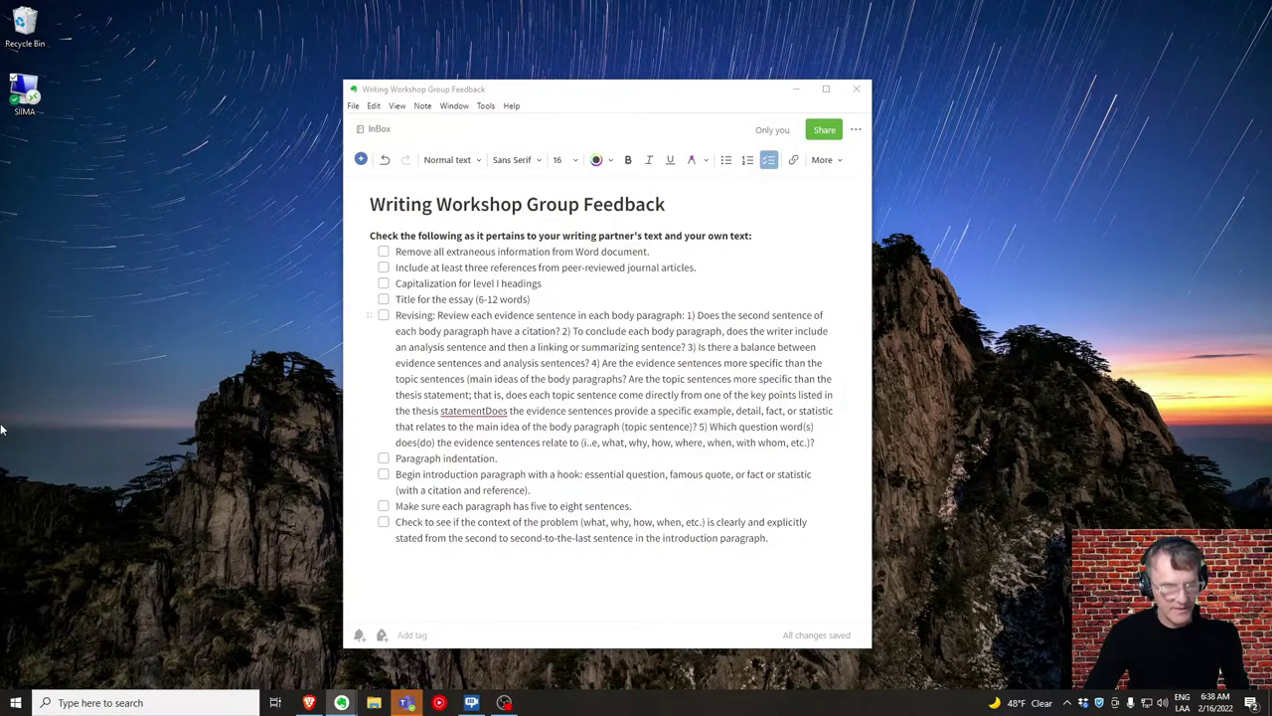
# - Add an item checking the thesis statement for, in this order, transition, topic, claim, a connector or preposition, and three key points
pyautogui.click(784, 541)
pyautogui.press('Return')
pyautogui.write('Check to see if the thesis statement has the following (in this order): transition; topic; claim (opinion, proposition, point of view, position); a connector or preposition; and three key points.')
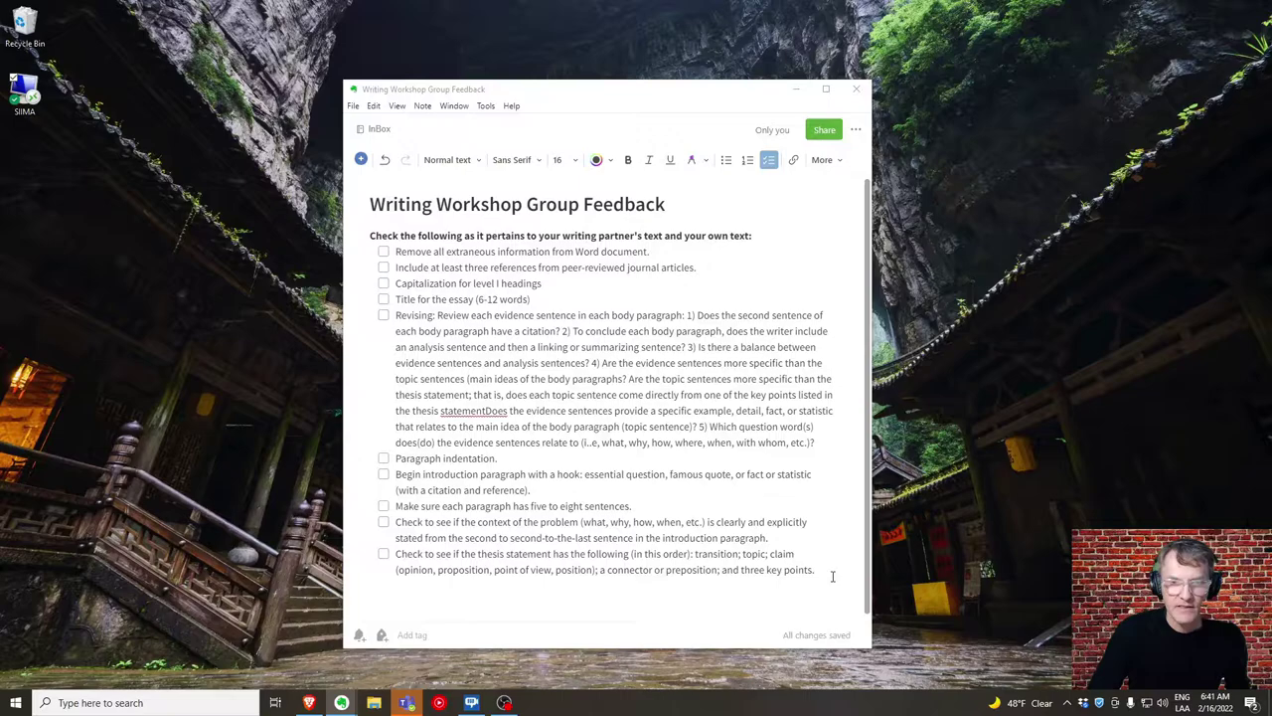
# - Add an item on finding cases of the modal "can" and seeing if the text might sound better with it removed
pyautogui.click(833, 575)
pyautogui.press('Return')
pyautogui.write('Find cases when the modal "can" is being used (e.g., can get involved, can help, etc.), and see if it might sound better if "can" were removed. In most cases, it\'s best to avoid the modal "can" in these instances.')
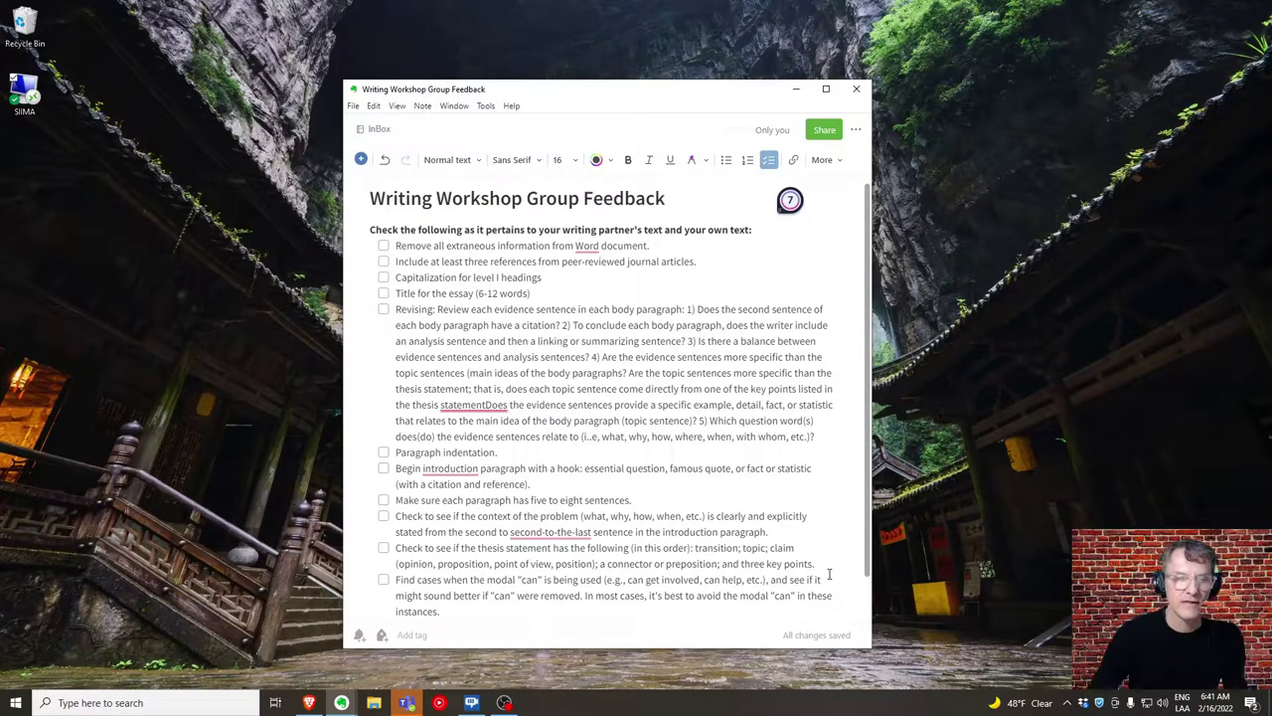
# - Add an item to see that no transitions begin a paragraph, suggesting a linking sentence at the end of the prior body paragraph instead
pyautogui.press('Return')
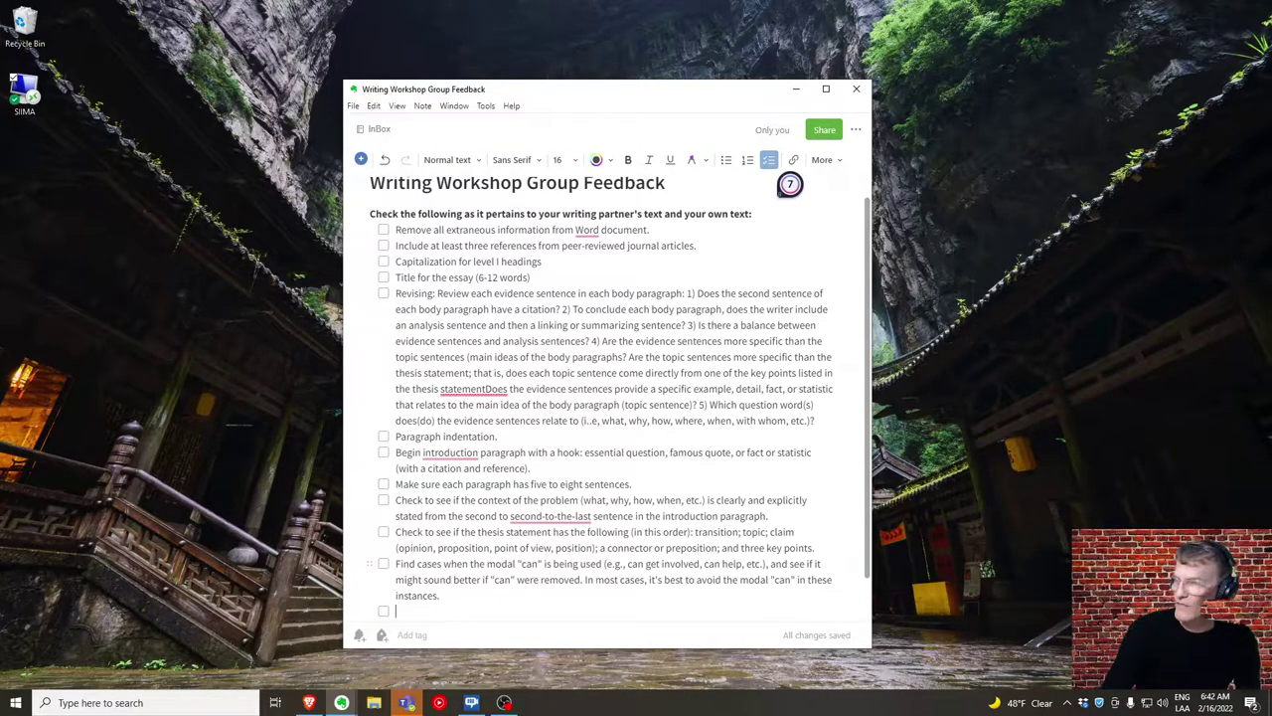
pyautogui.click(417, 612)
pyautogui.write('See that there are no transitions to begin a paragraph: sentence connector, introductory phrase, or subordinating clause. If you find a case where a transition is being used to begin a paragraph, review the last sentence of the prior body paragraph to see if a linking sentence could offer this transition instead.')
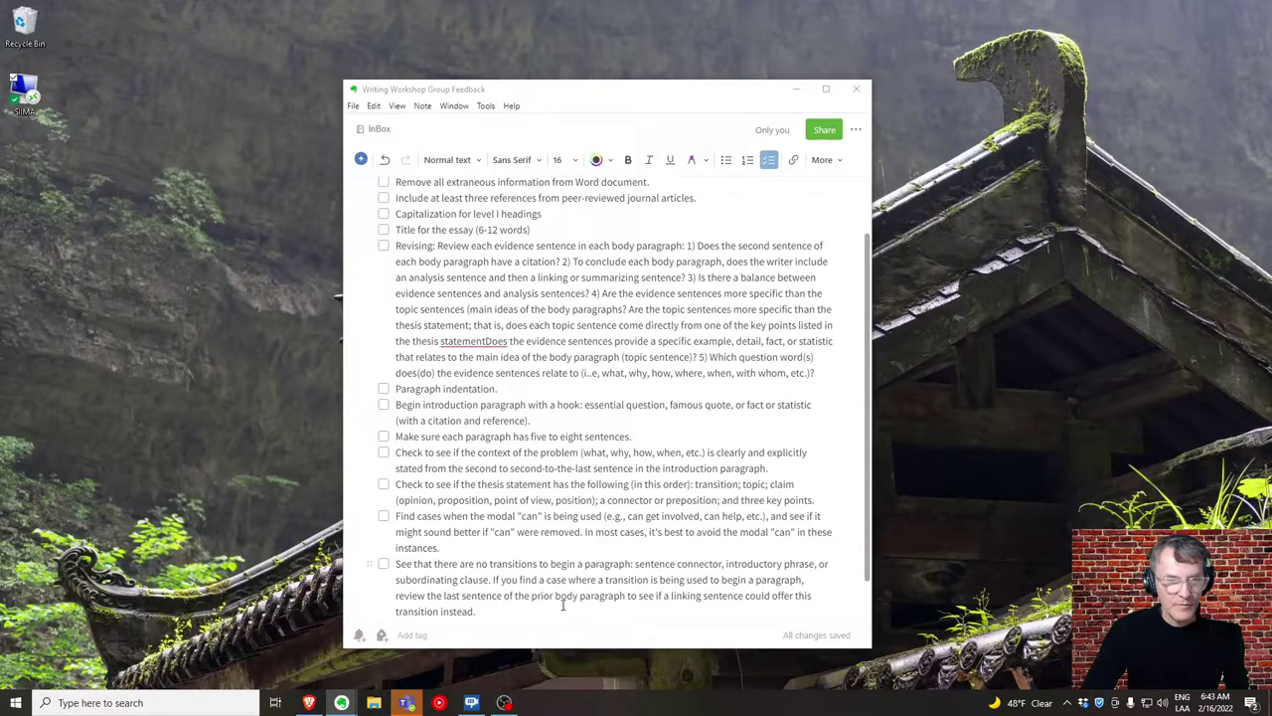
# - Add a "Review MEAL plan" item covering evidence from the second sentence, analysis following evidence, and a balance between evidence and analysis
pyautogui.hotkey('alt', 'Tab')
pyautogui.write('Review MEAL plan: 1) evidence begins from the second sentence of each body paragraph, 2) there is an analysis sentence (or sentences) that follow(s) an evidence sentence (or sentences), and 3) there is a balance, within a sentence or two, between evidence and analysis.')
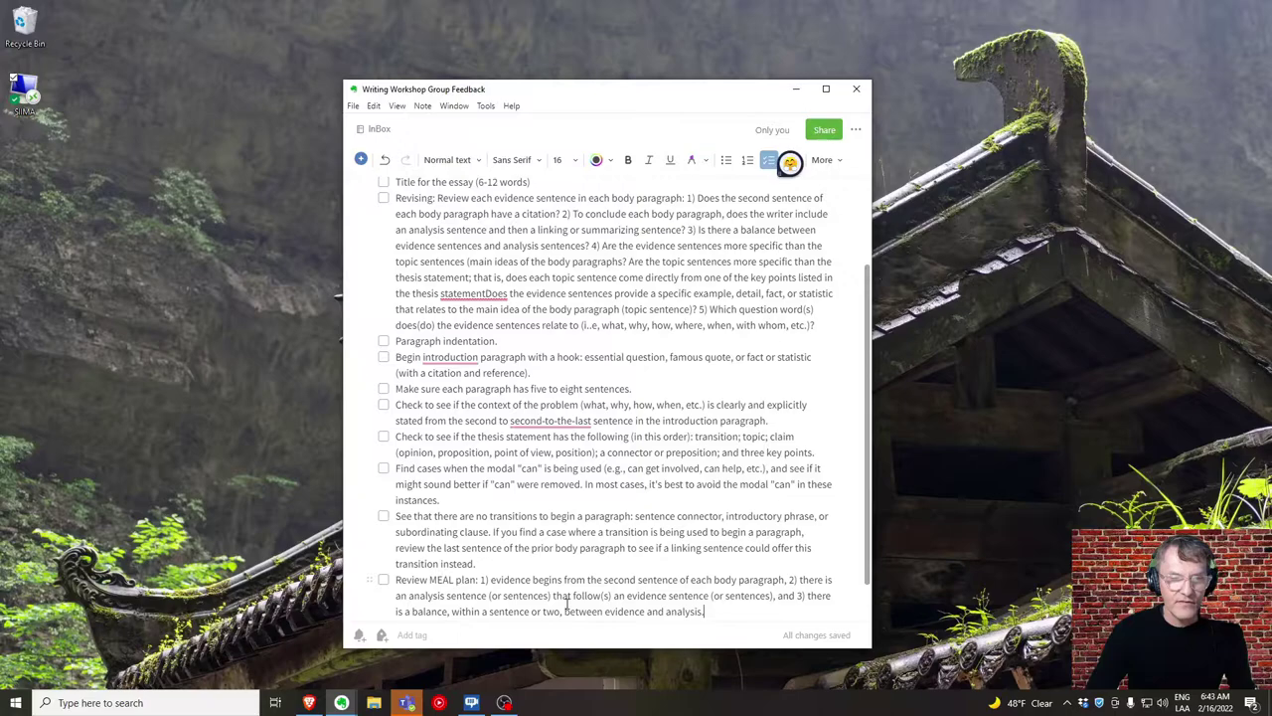
pyautogui.scroll(-1, 567, 603)
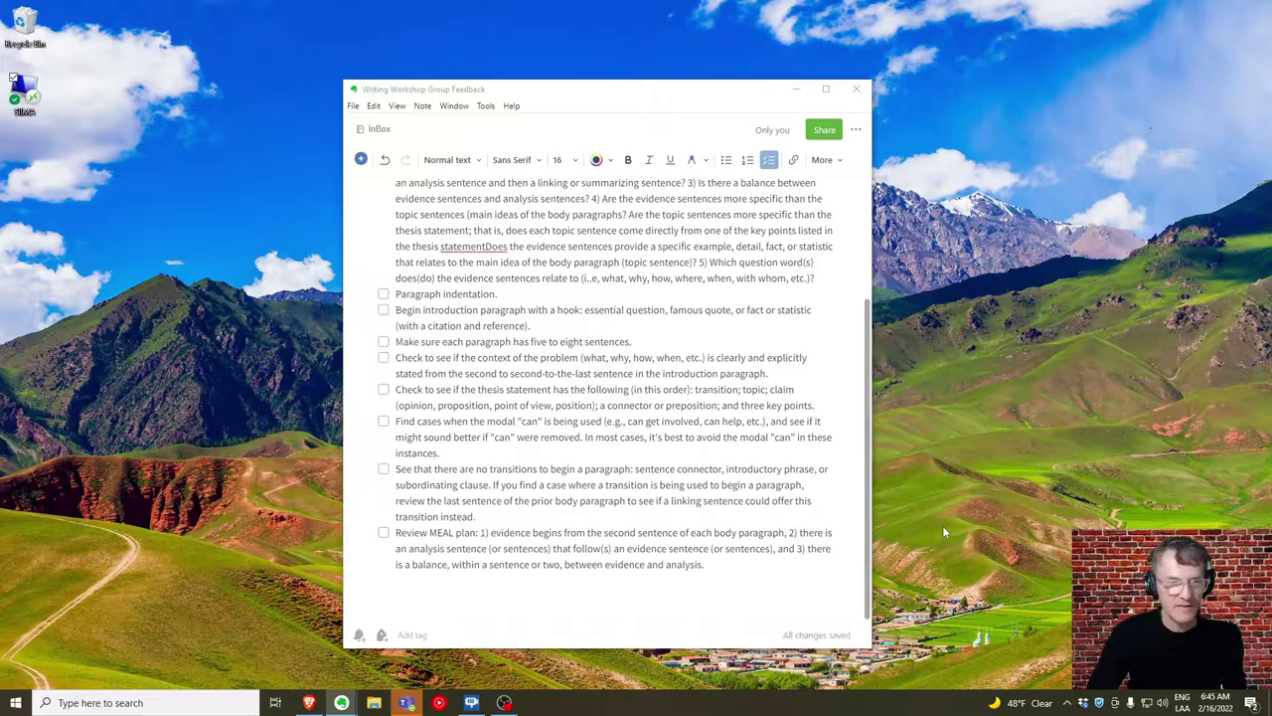
# - Add a "References (APA)" item with sub-bullets for separate page, level I formatting, reverse indentation, order of items, spacing, italics, capitalization, and alphabetizing
pyautogui.click(773, 560)
pyautogui.write('References (APA) Begins on a separate page. Level I formatting: centered to the page, first letter capitalized. Reverse indentation. Order of items. Spacing, italics, capitalization, etc. Alphabetize')
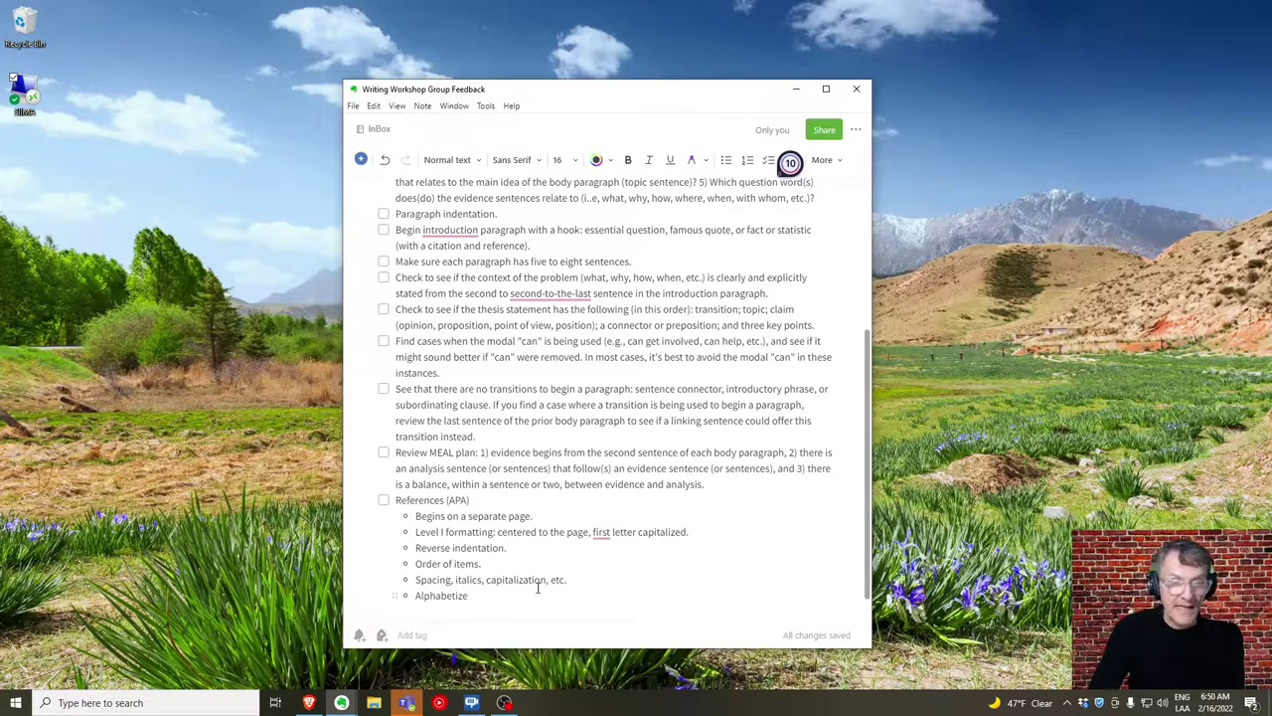
# - Add the top-level bullet "Stay in the third person." below the References sub-list
pyautogui.click(469, 595)
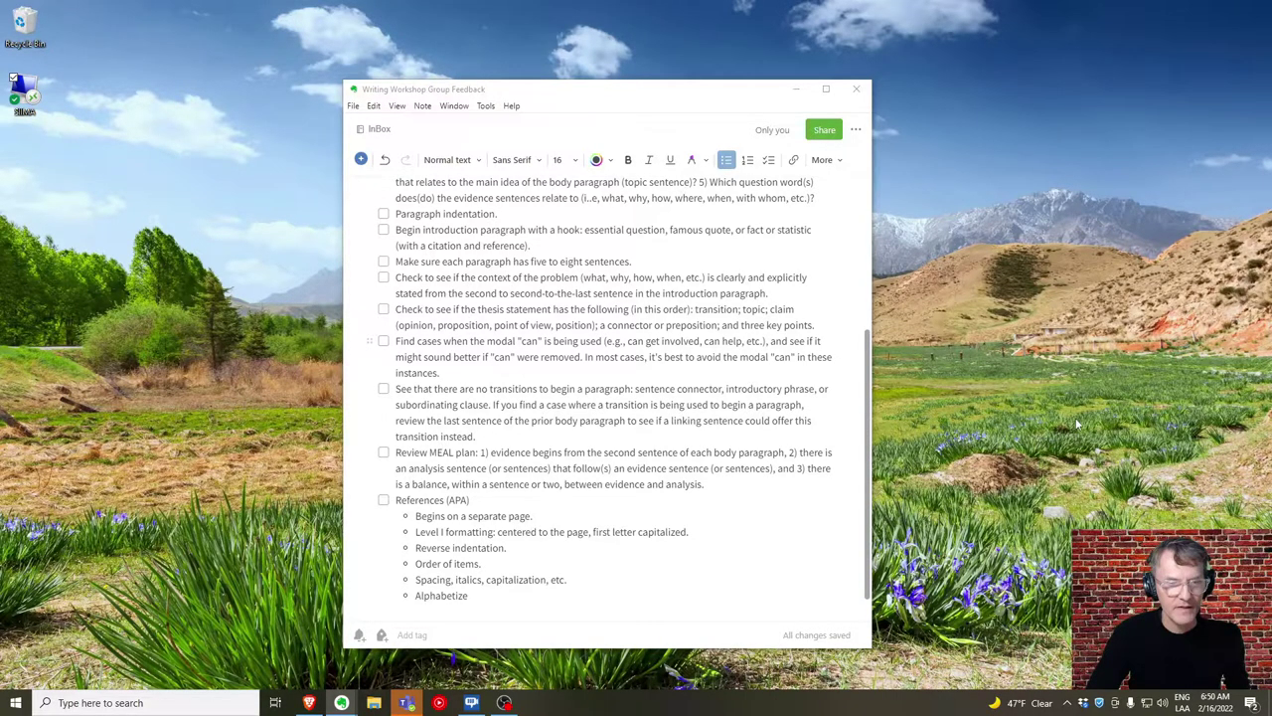
pyautogui.click(534, 596)
pyautogui.write('Stay in the third person.')
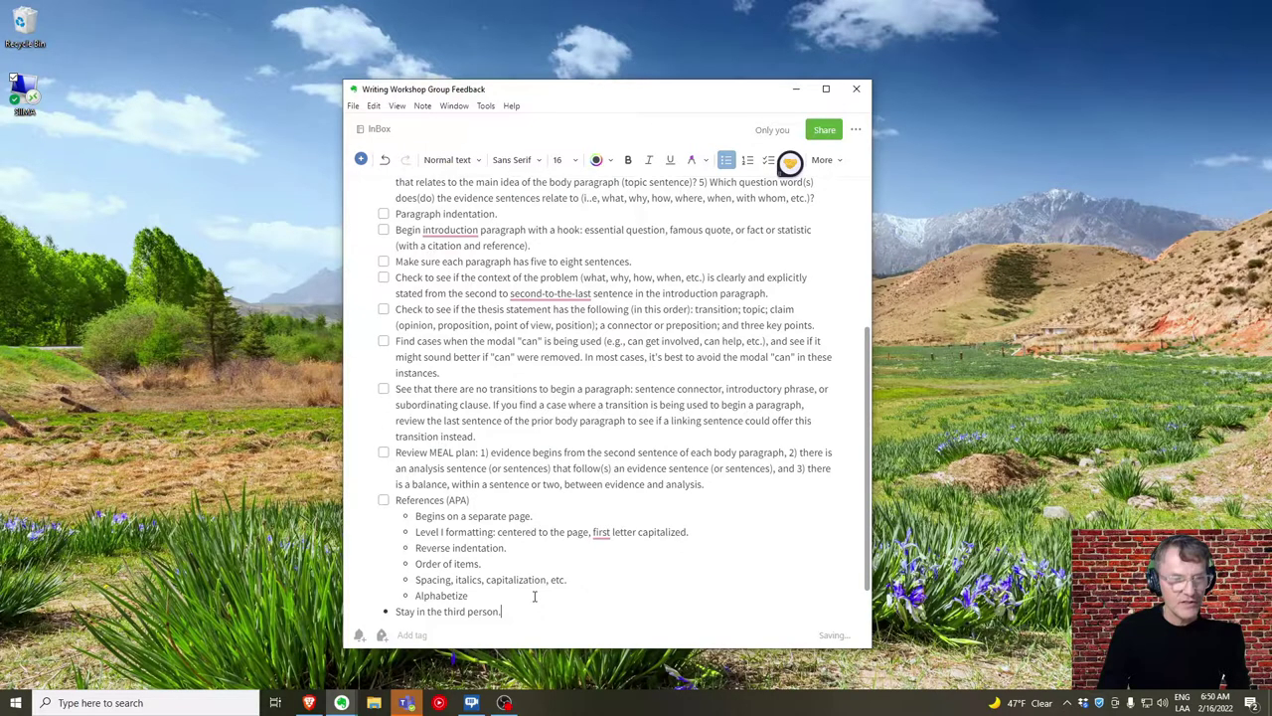
# - Undo the last "Stay in the third person." entry and maximize the note window
pyautogui.hotkey('ctrl', 'z')
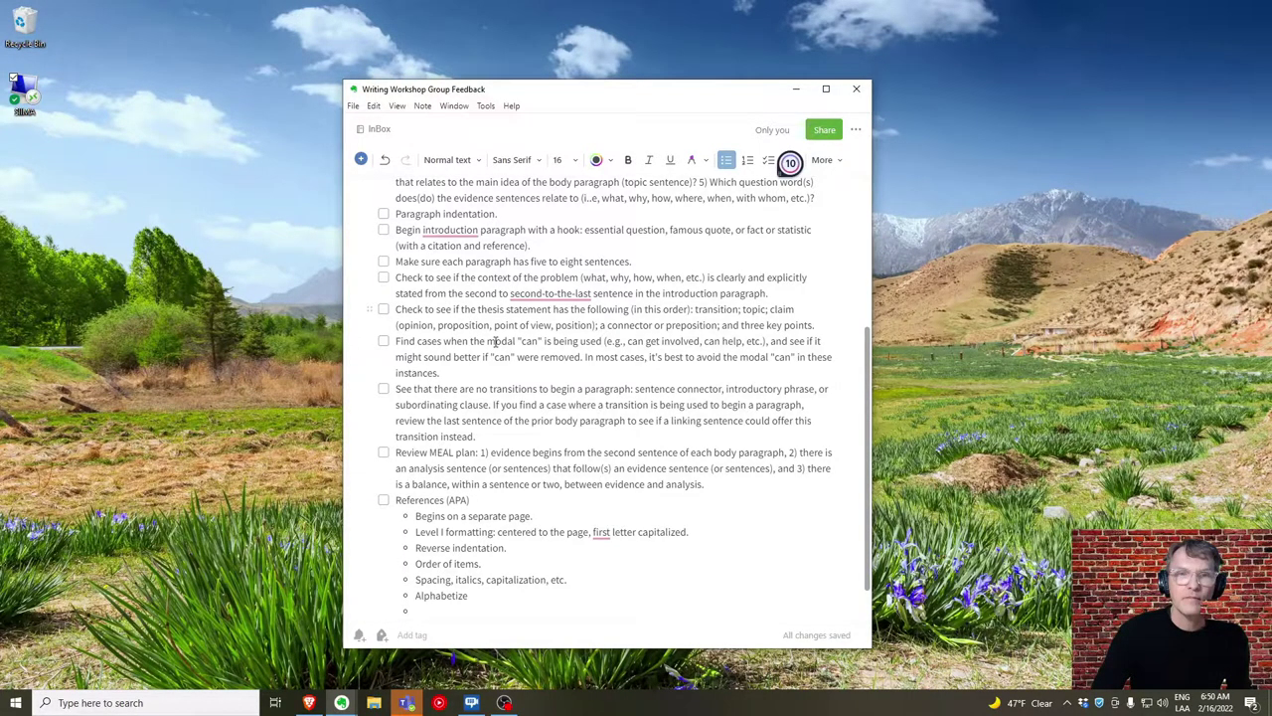
pyautogui.doubleClick(565, 85)
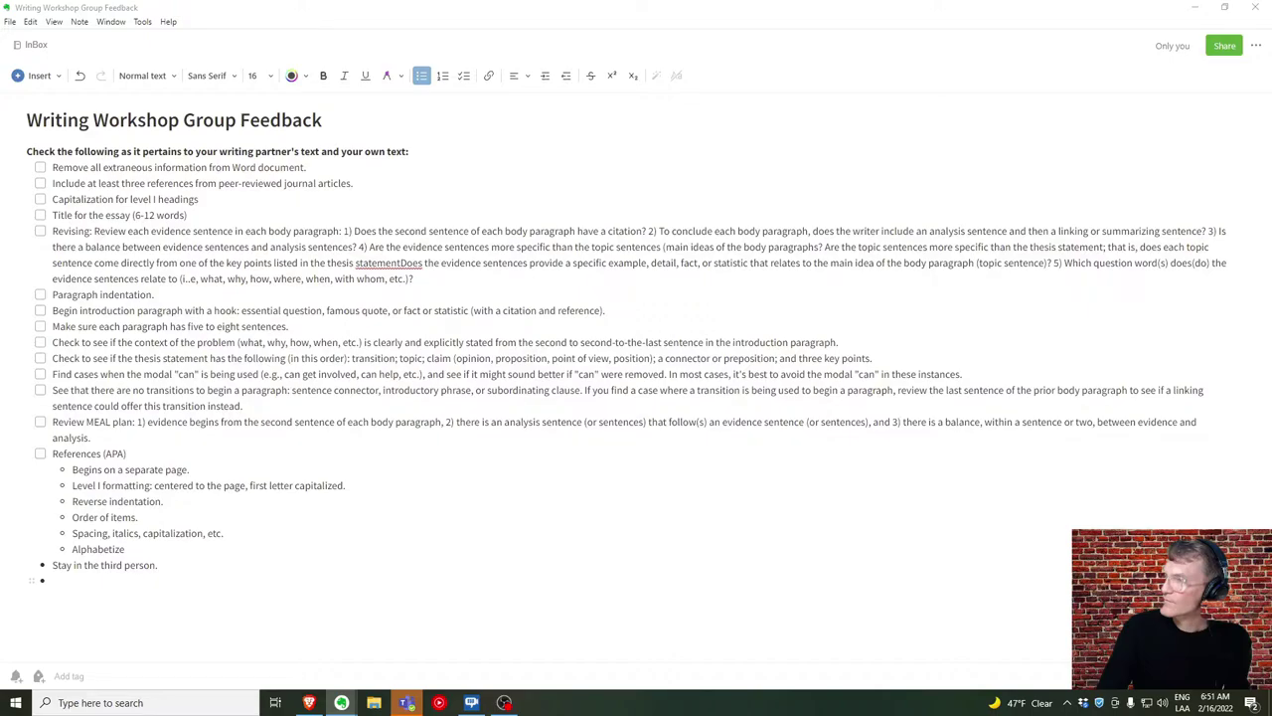
# - Add bullets on double spacing throughout with equal spacing between paragraphs and headings, and on using one approved font consistently throughout
pyautogui.write('Double spacing throughout; equal spacing between paragraphs and between headings and paragraphs.')
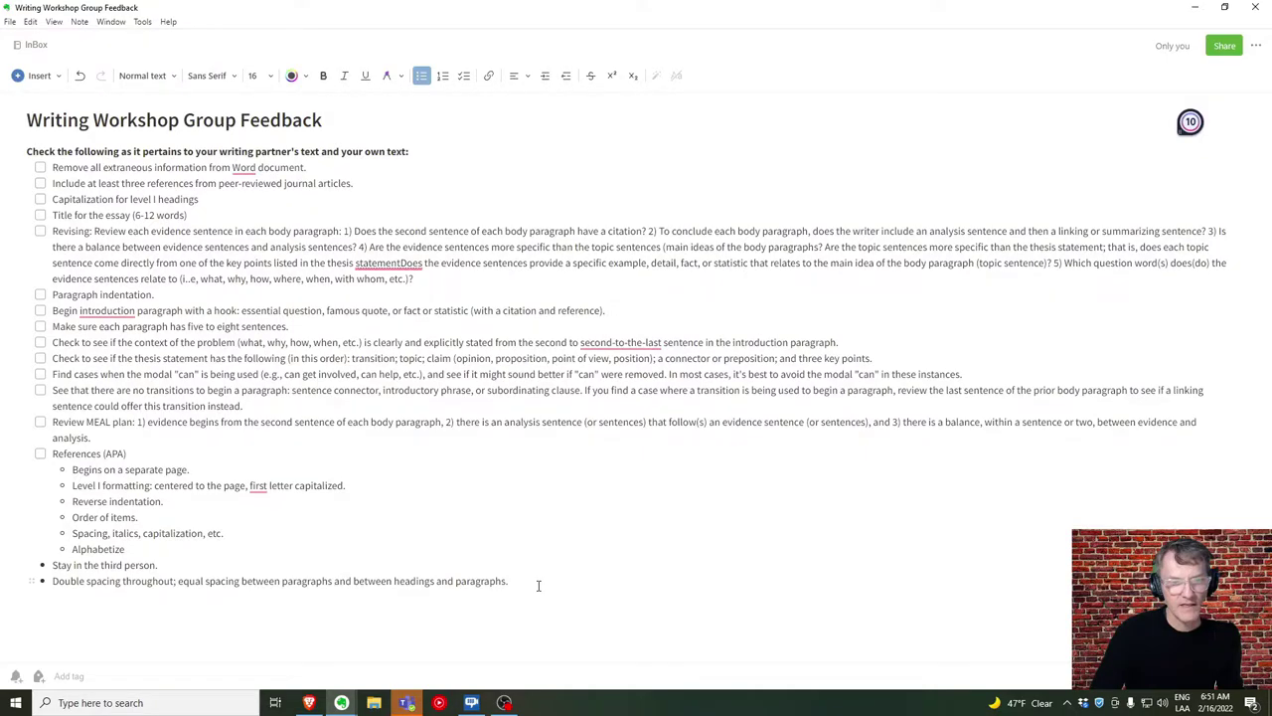
pyautogui.press('Return')
pyautogui.write('One of the approved fonts is being used and is consistent throughout.')
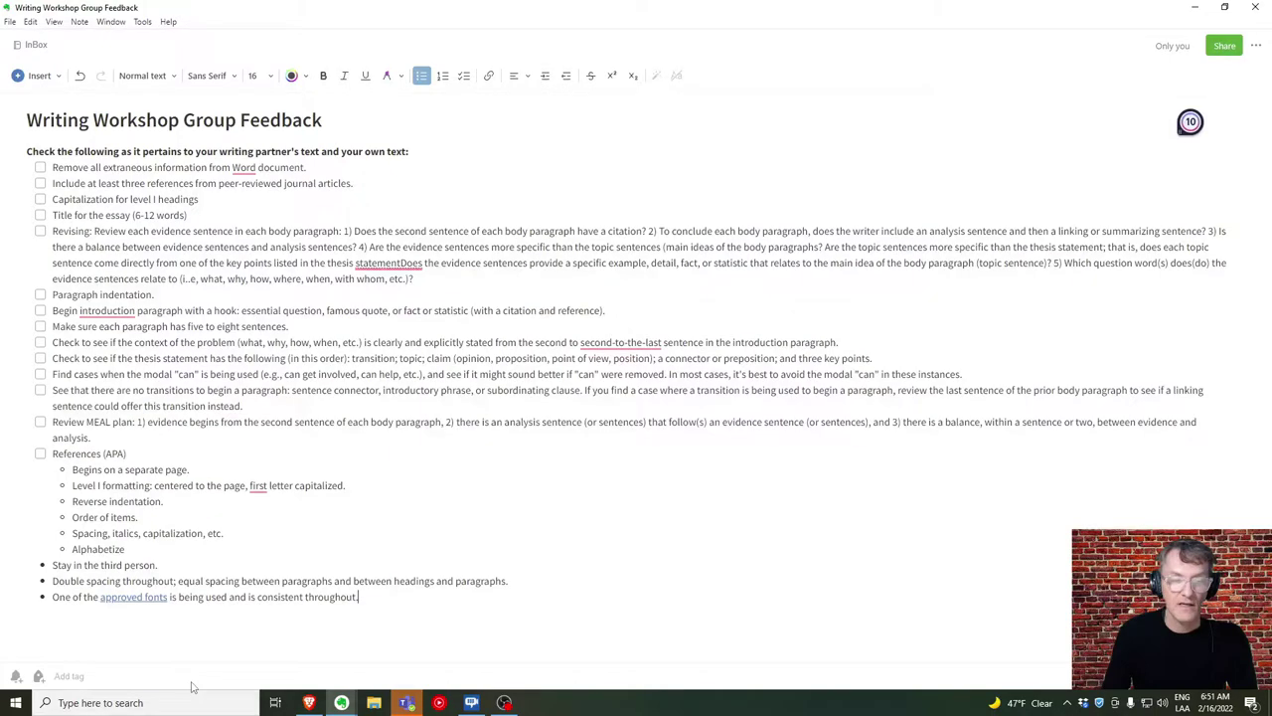
# - Add the bullet "Capitalization rules" below the approved fonts bullet
pyautogui.press('Return')
pyautogui.write('Capitalization rules')
pyautogui.press('Return')
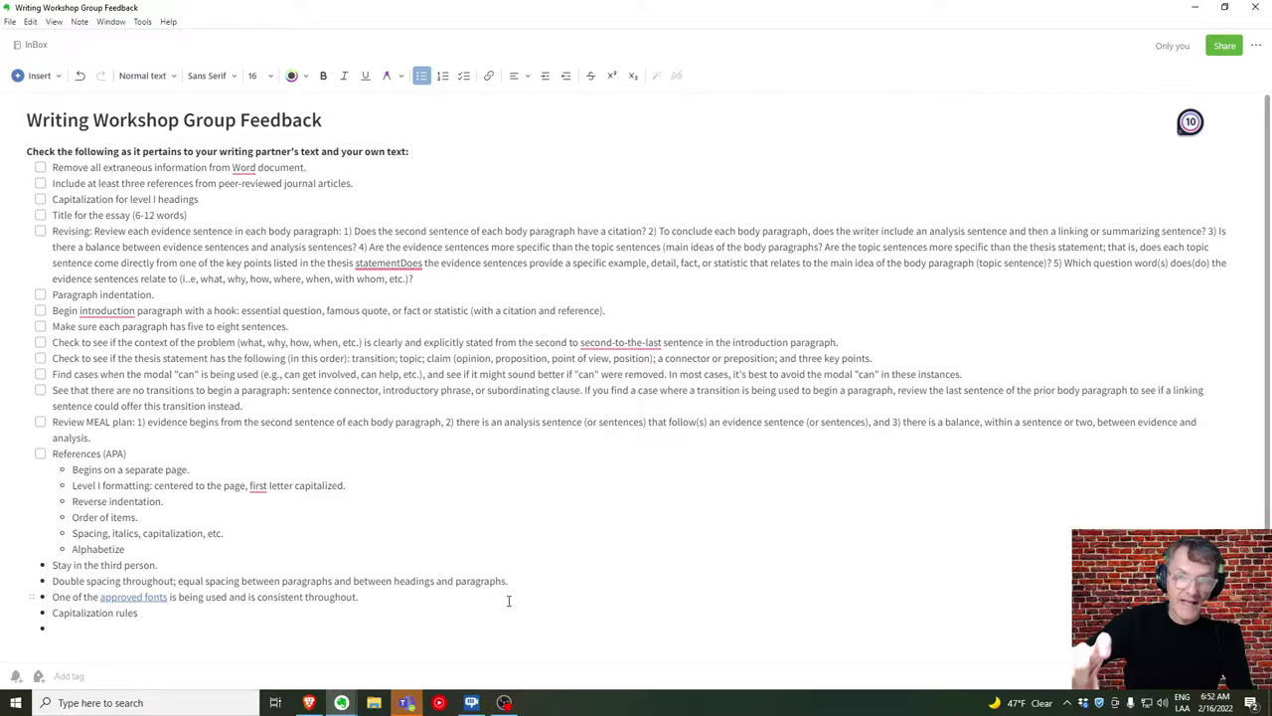
# - Add bullets on paraphrasing with parenthetical instead of narrative citations, spelling out abbreviated terms at first use, and "Check margins (normal)."
pyautogui.write('Citations: paraphrase and use parenthetical citations instead of narrative citations.')
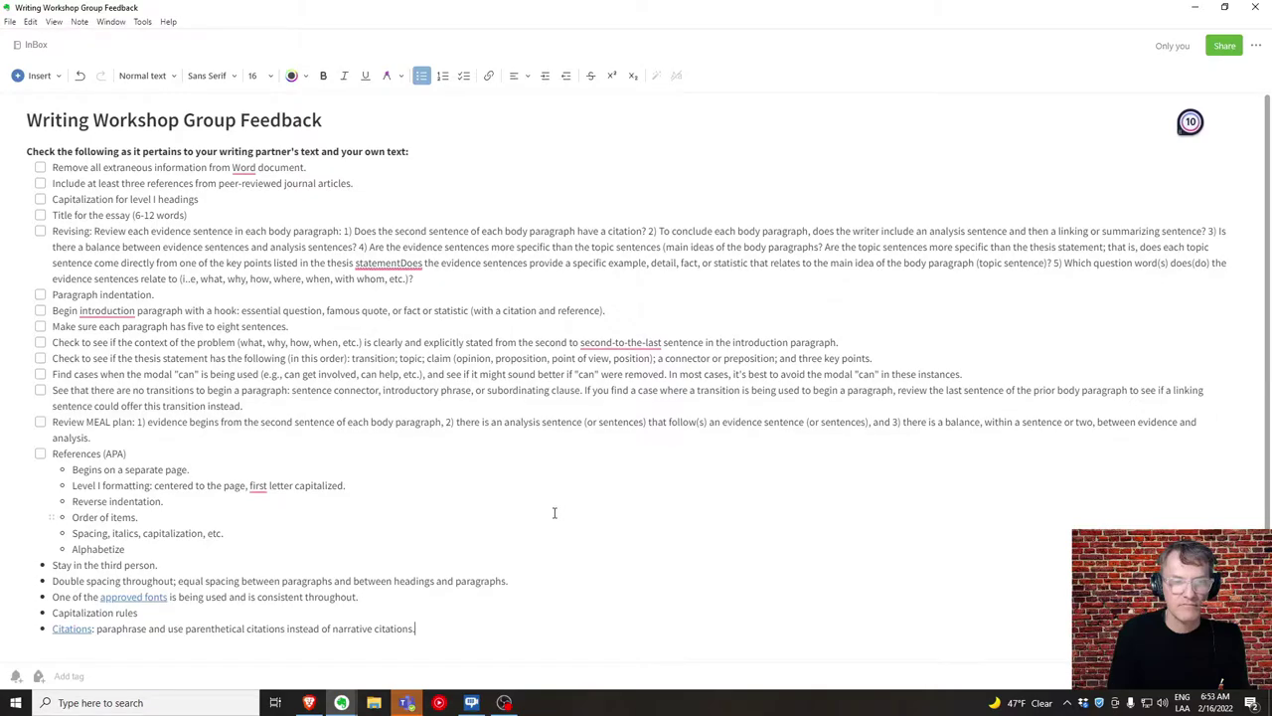
pyautogui.press('Return')
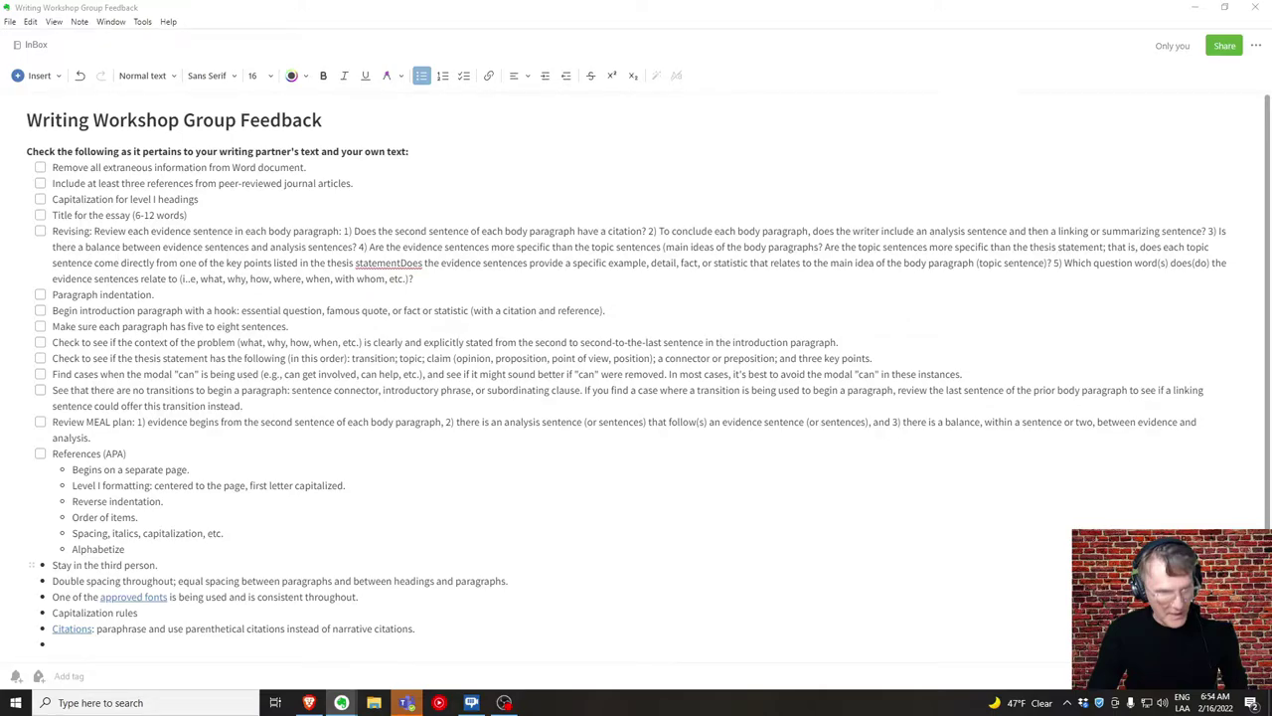
pyautogui.write("Abbreviations: spell out the term the first time it's being used, followed by the abbreviation in parentheses. Thereafter, just use the abbreviation.")
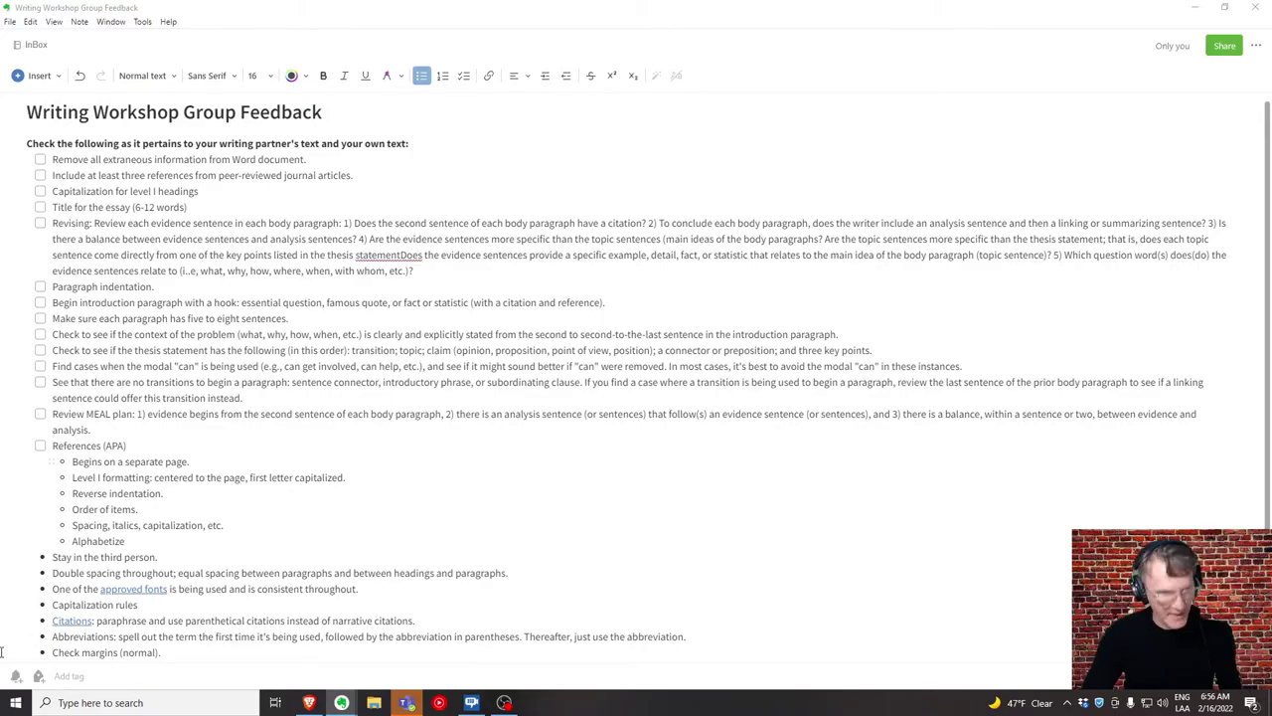
# - Add a "Words to avoid" bullet with sub-bullets for very, important, "... it is important" type phrases, and absolutes such as every, everyone, never and always
pyautogui.scroll(-1, 207, 605)
pyautogui.click(209, 606)
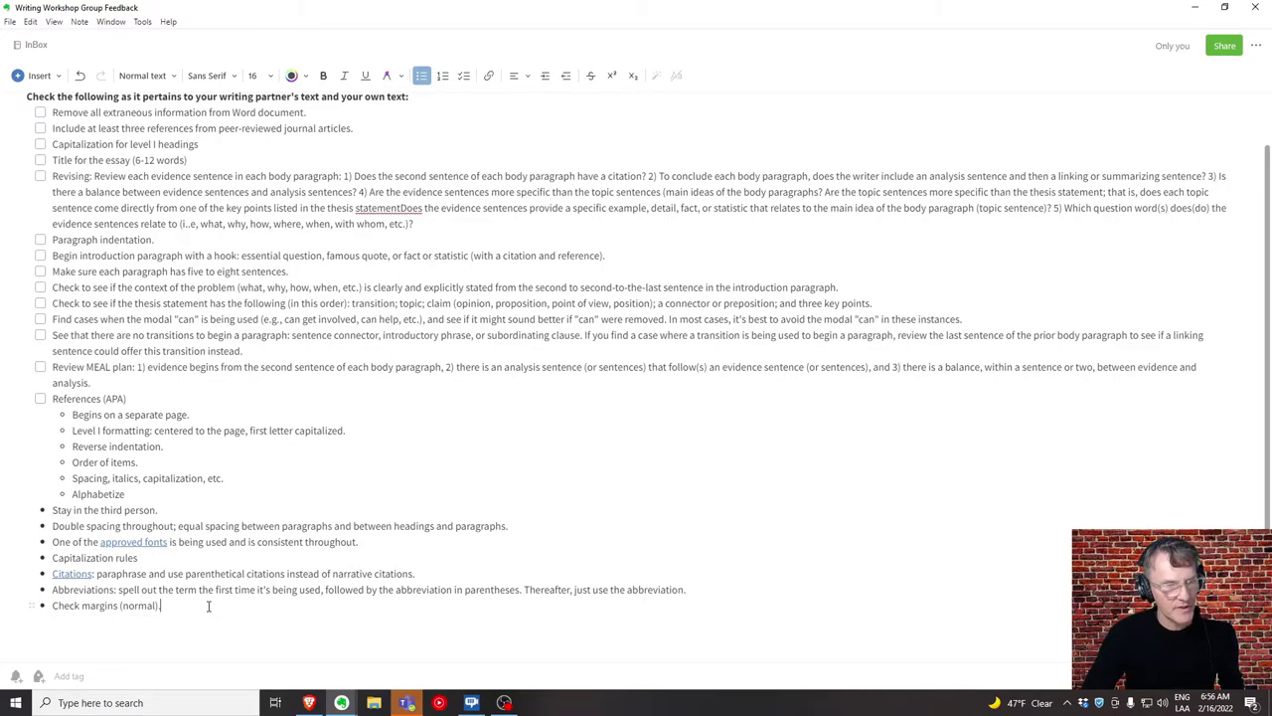
pyautogui.write('Words to avoid very important "... it is important"; "... it is necessary"; "it is vital"; etc. Absolutes:  every, everyone, never, always, all, no one, etc.')
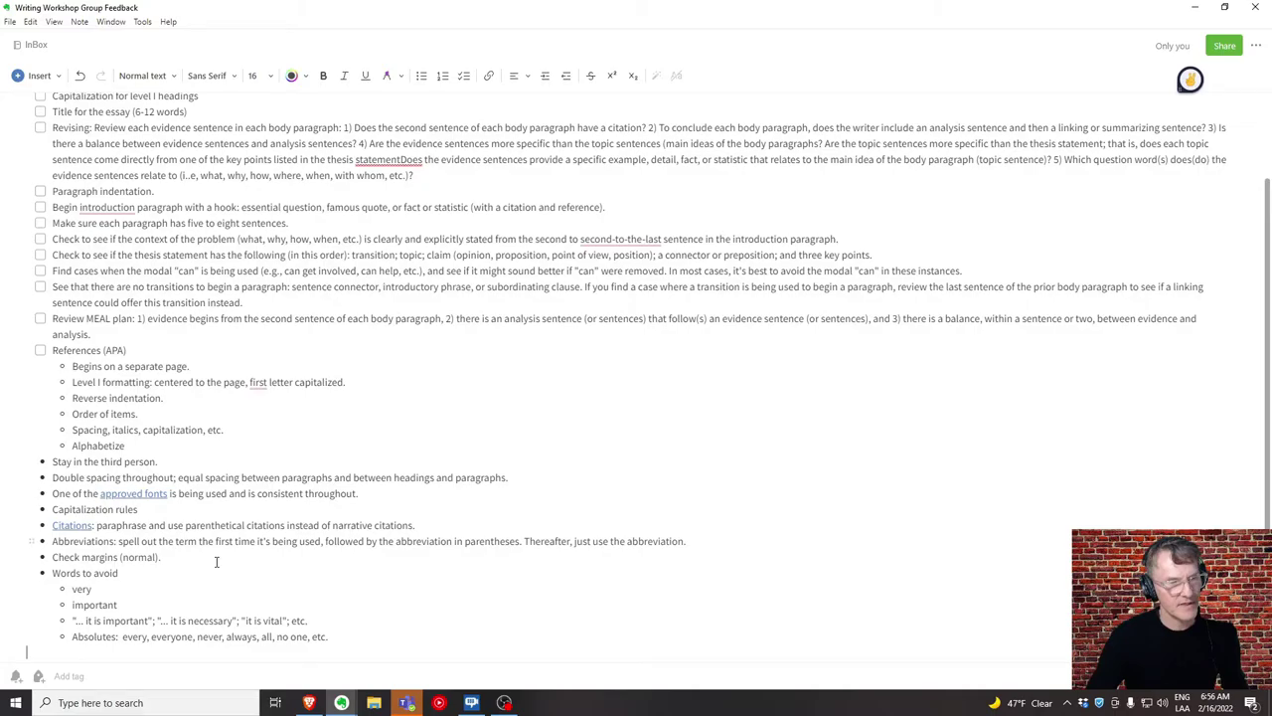
# - Insert the bullet "Serial (Oxford) comma" between the margins bullet and "Words to avoid"
pyautogui.scroll(-1, 216, 561)
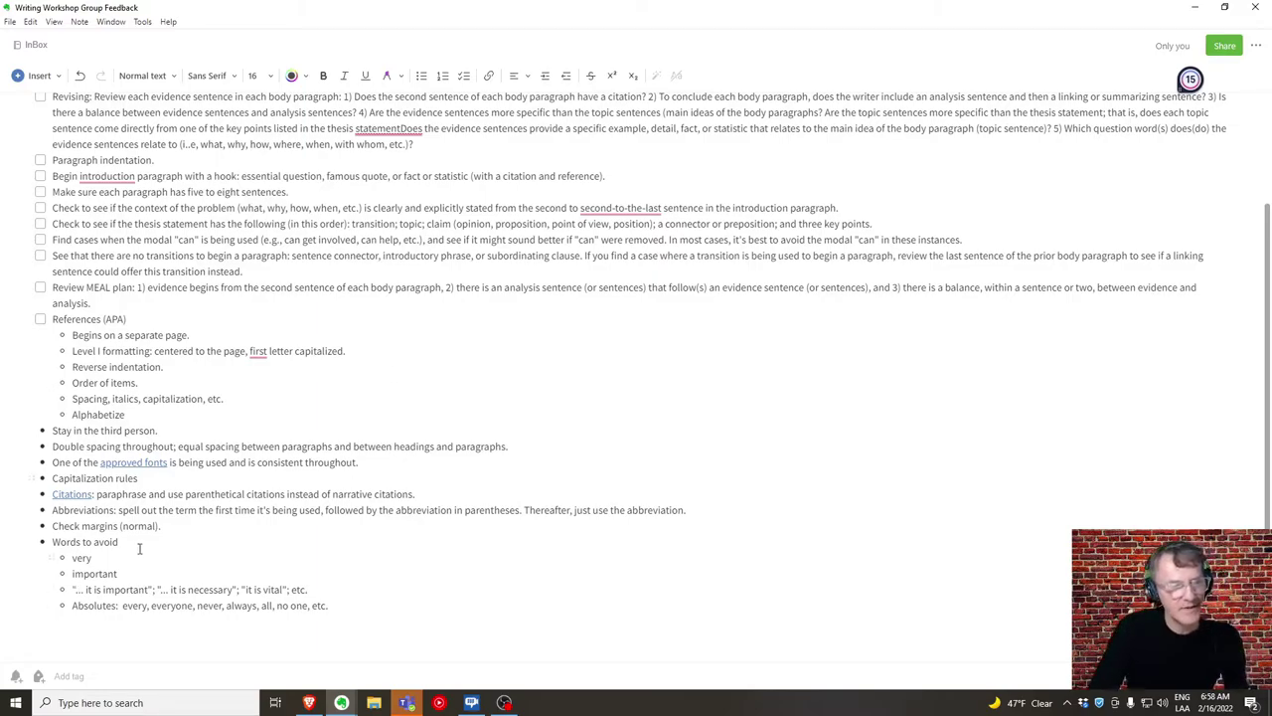
pyautogui.click(175, 526)
pyautogui.press('Return')
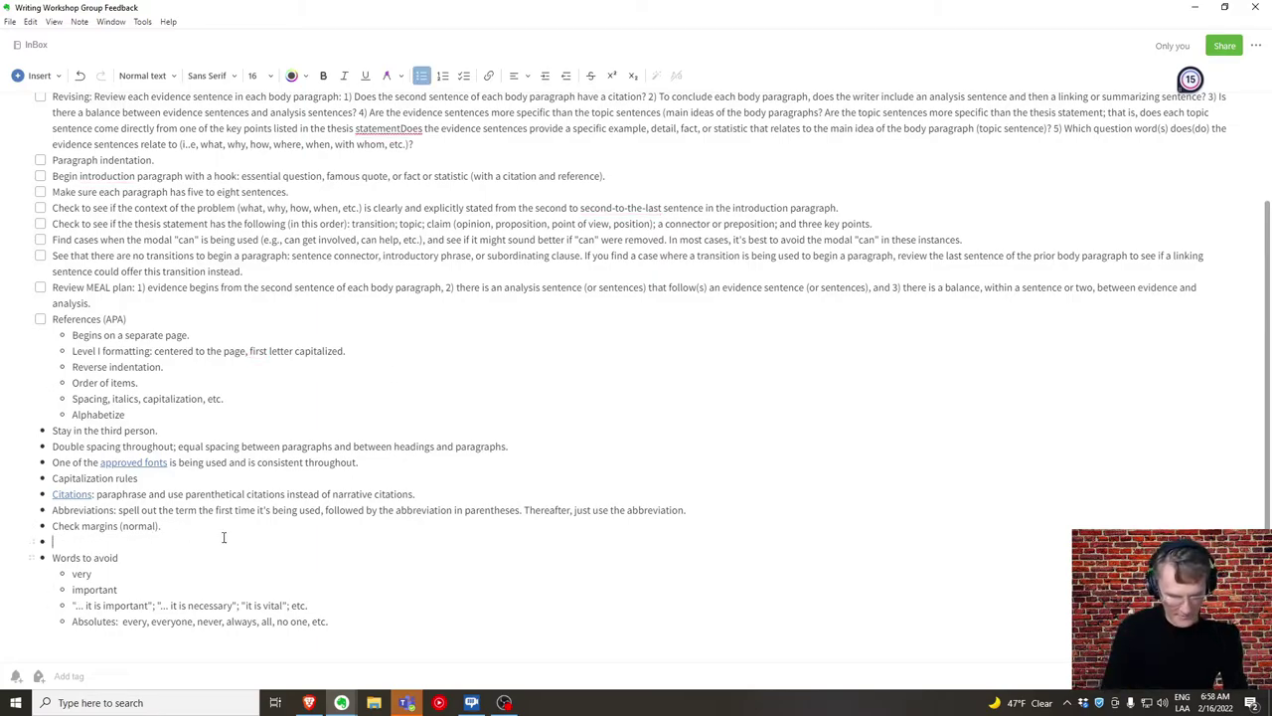
pyautogui.write('Serial')
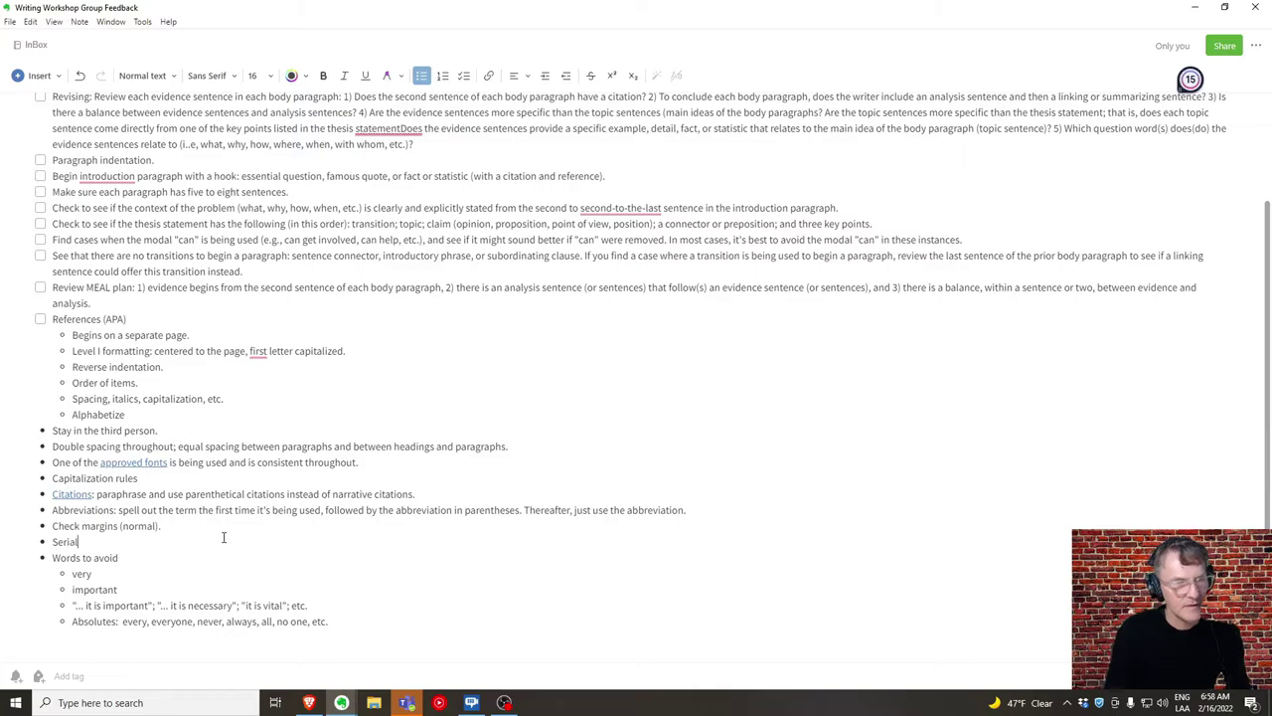
pyautogui.write(' (')
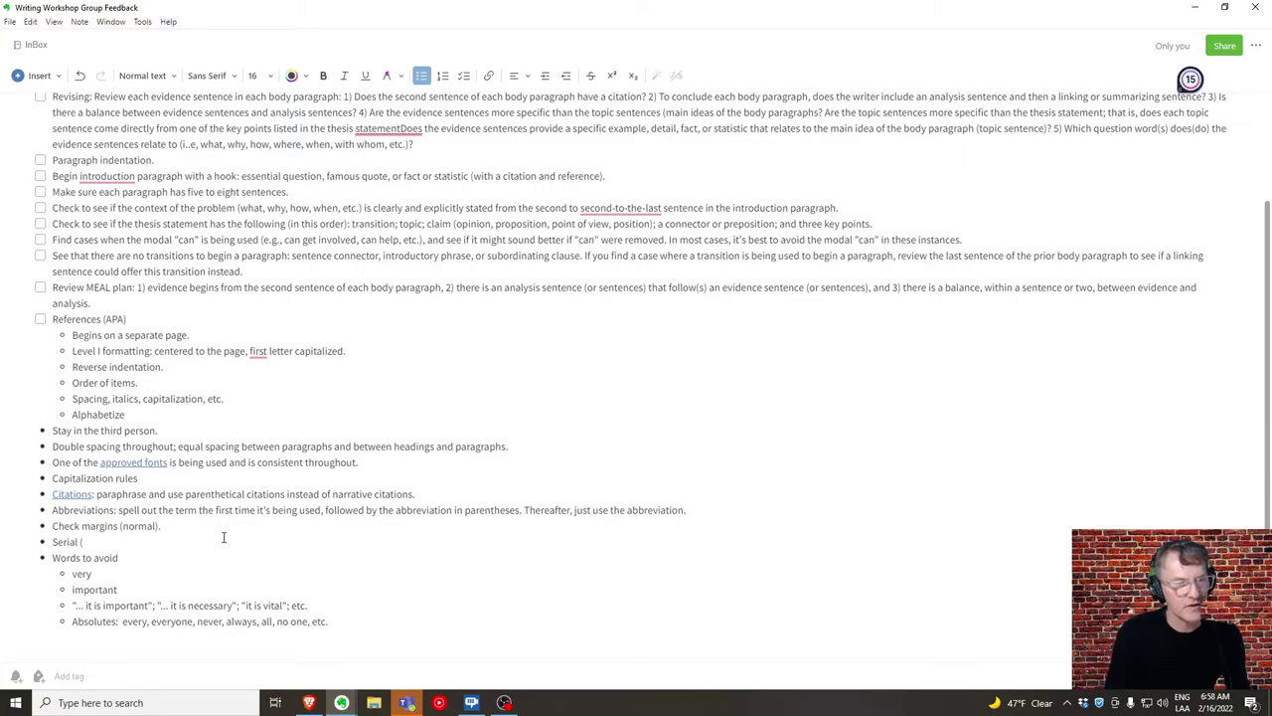
pyautogui.write('Oxfaor')
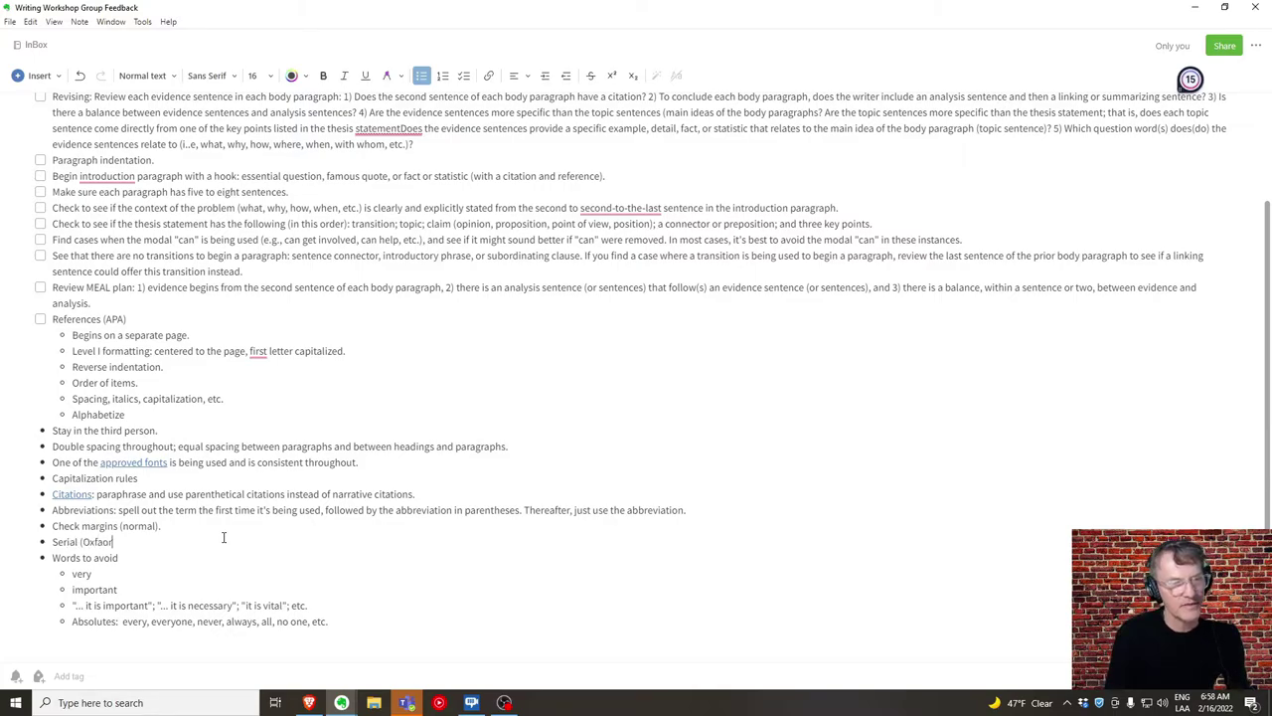
pyautogui.press('BackSpace')
pyautogui.press('BackSpace')
pyautogui.press('BackSpace')
pyautogui.write('ord)')
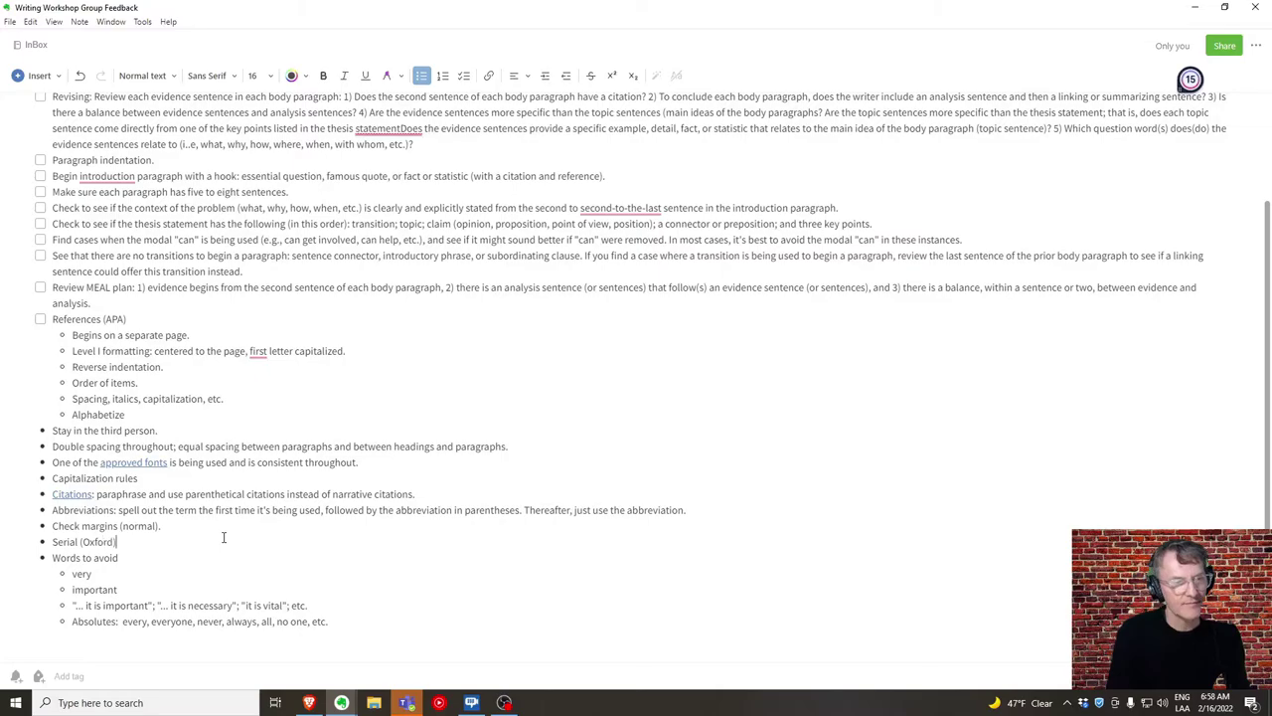
pyautogui.write(' comma')
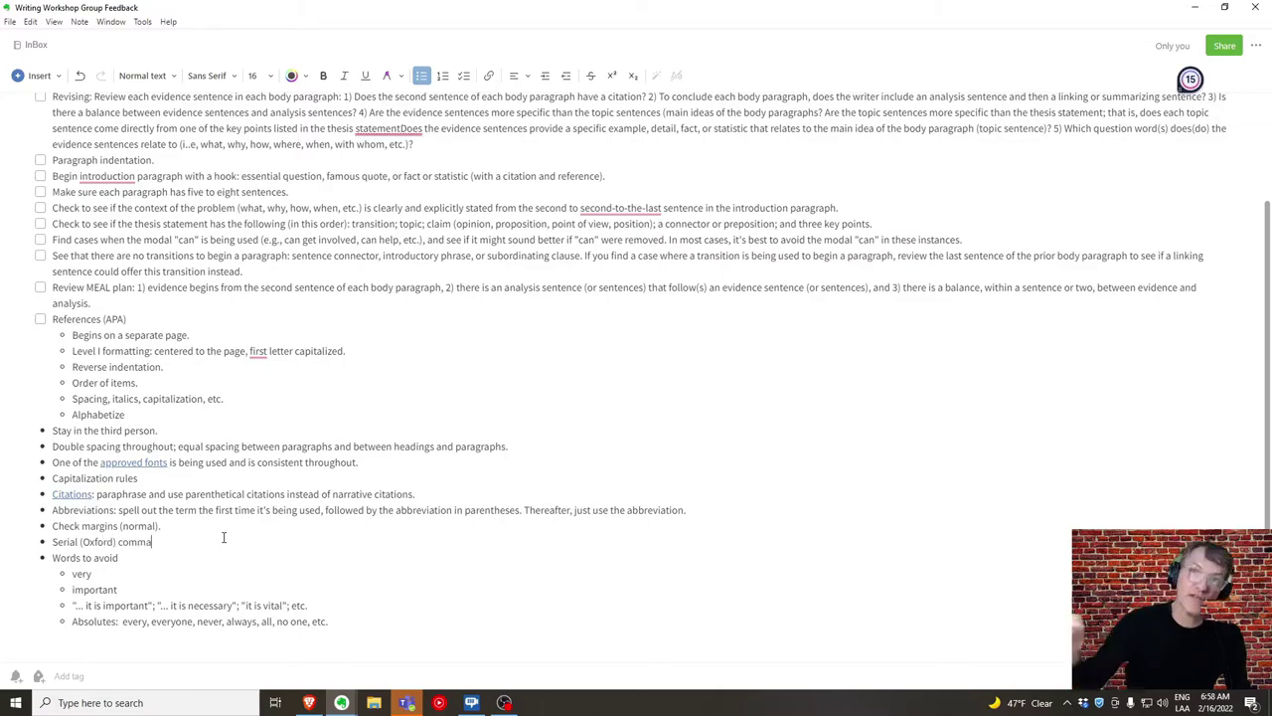